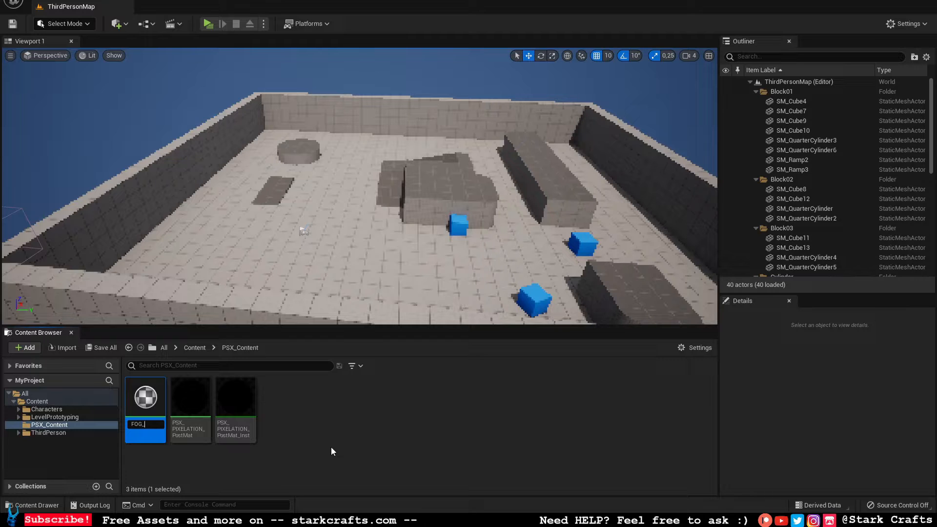
- Name the new material in PSX_Content FOG_POSTMat and open it for editing
text(POSTMat)
key(Return)
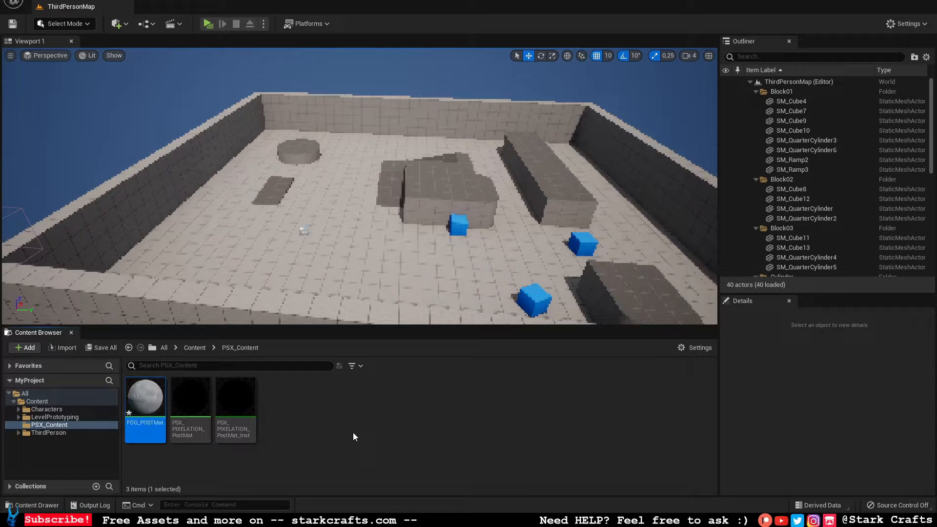
double_click(147, 441)
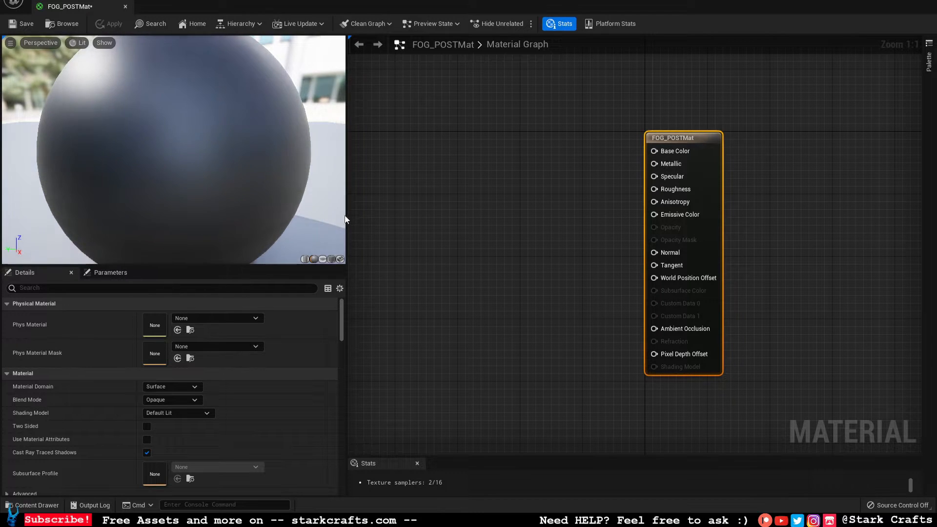
- Narrow the preview area to enlarge the graph and set the material domain to Post Process
drag(347, 211, 273, 211)
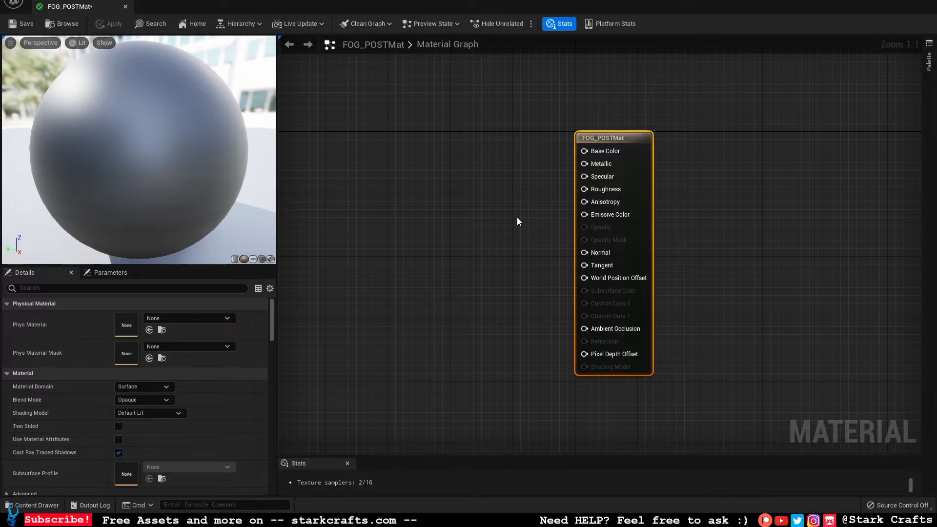
right_drag(518, 221, 548, 221)
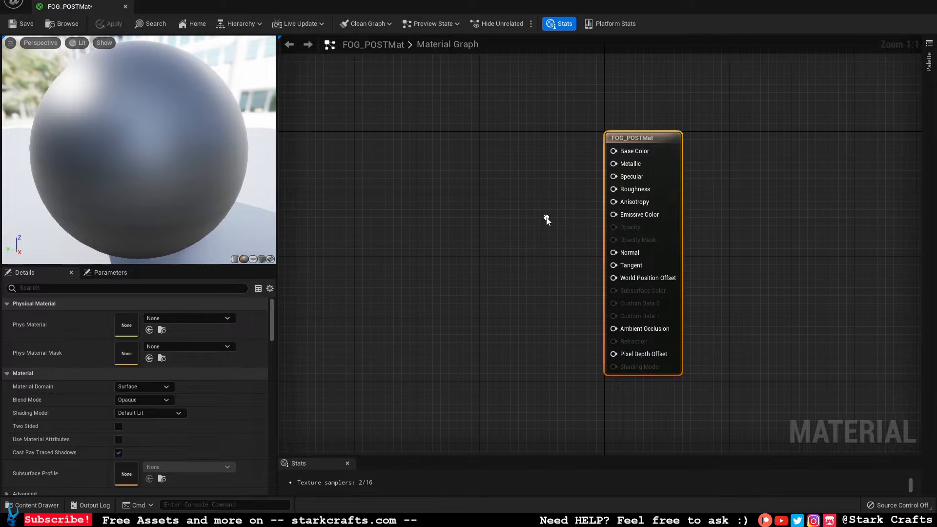
click(158, 388)
click(145, 431)
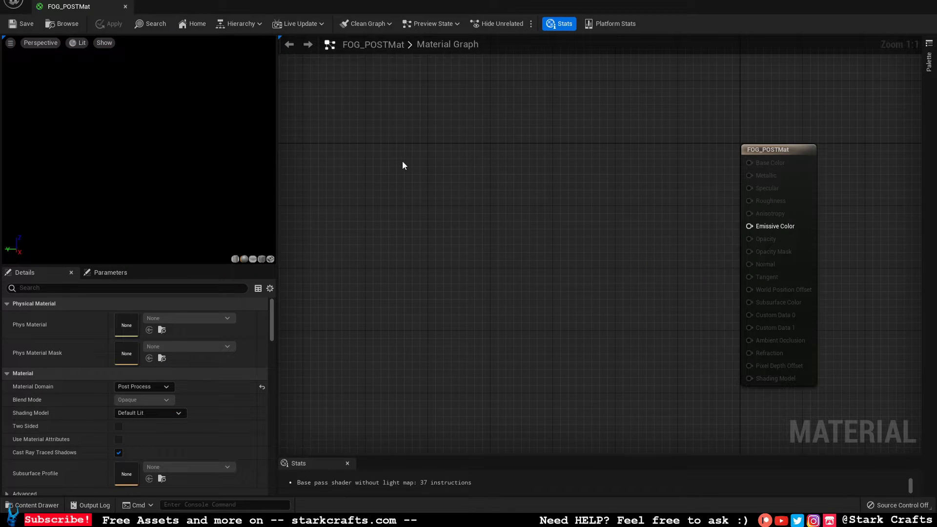
- Add a TextureCoordinate node to the material graph, well ahead of the material output node
right_click(403, 165)
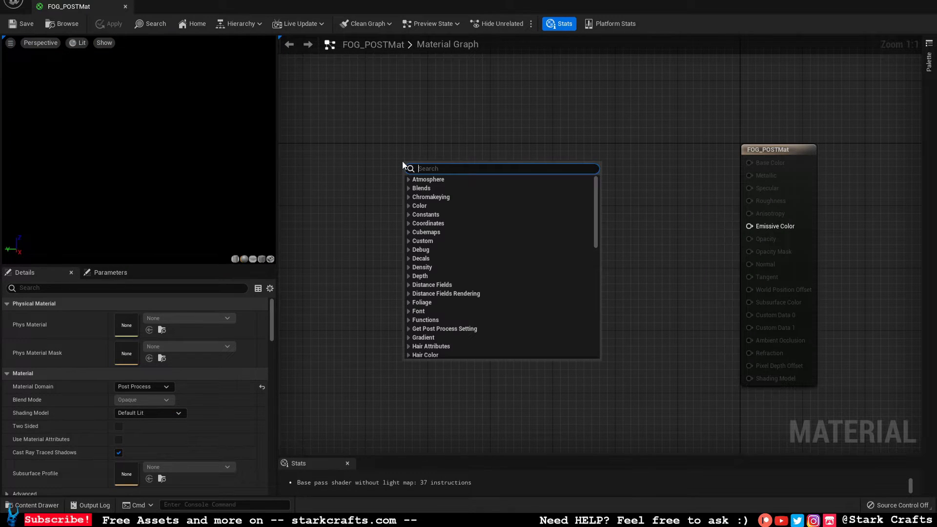
text(tec)
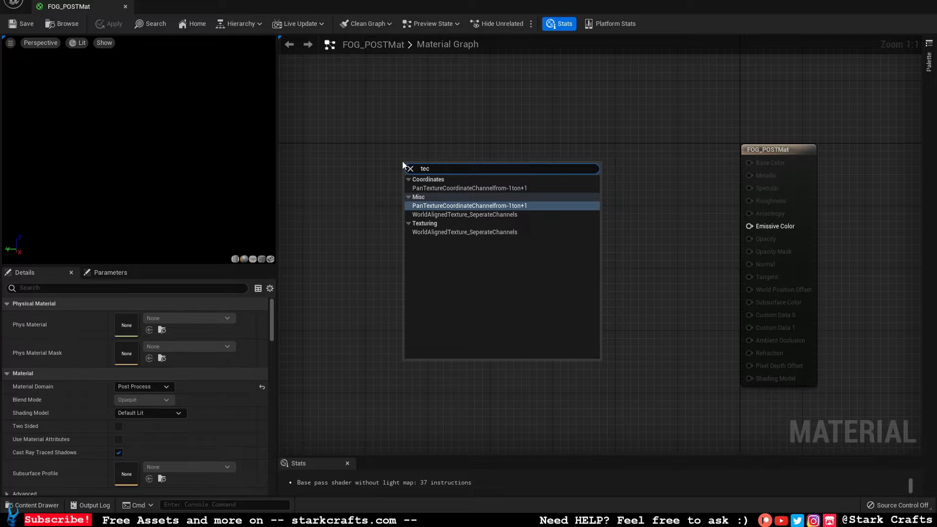
key(BackSpace)
text(x)
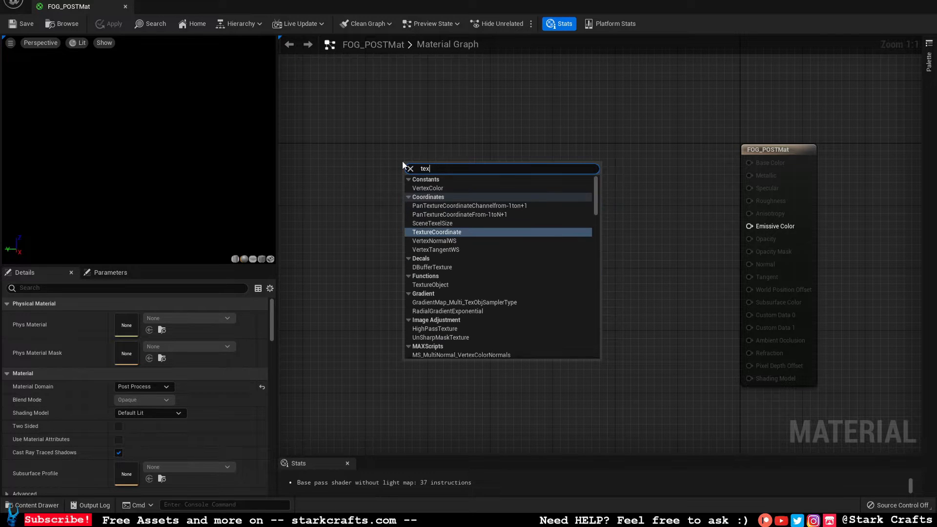
click(477, 232)
- Add a SceneTexture node beside the TexCoord node and set its Scene Texture Id to PostProcessInput0
right_click(576, 163)
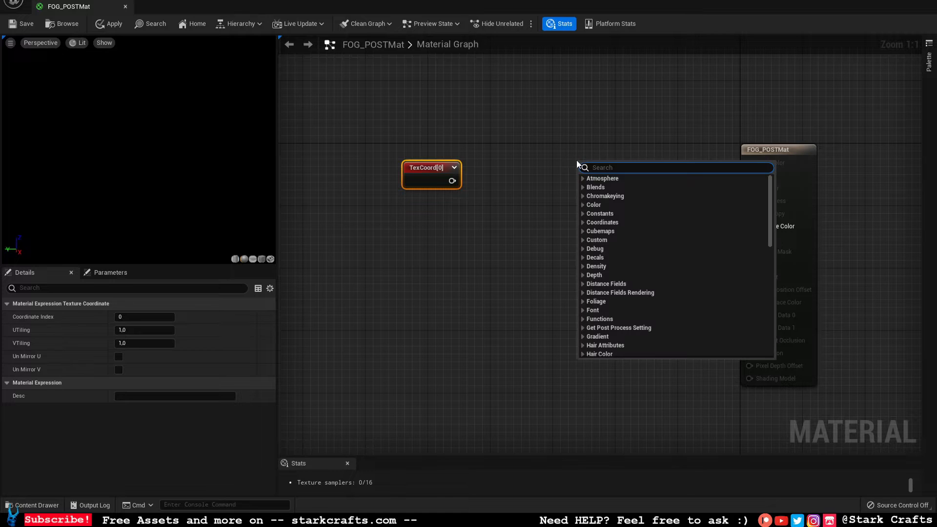
text(sce)
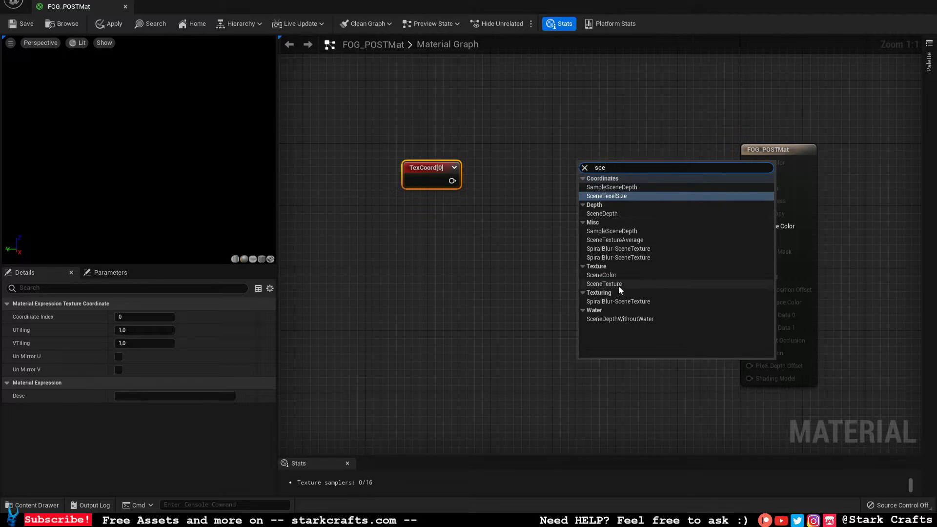
click(618, 285)
drag(592, 192, 515, 204)
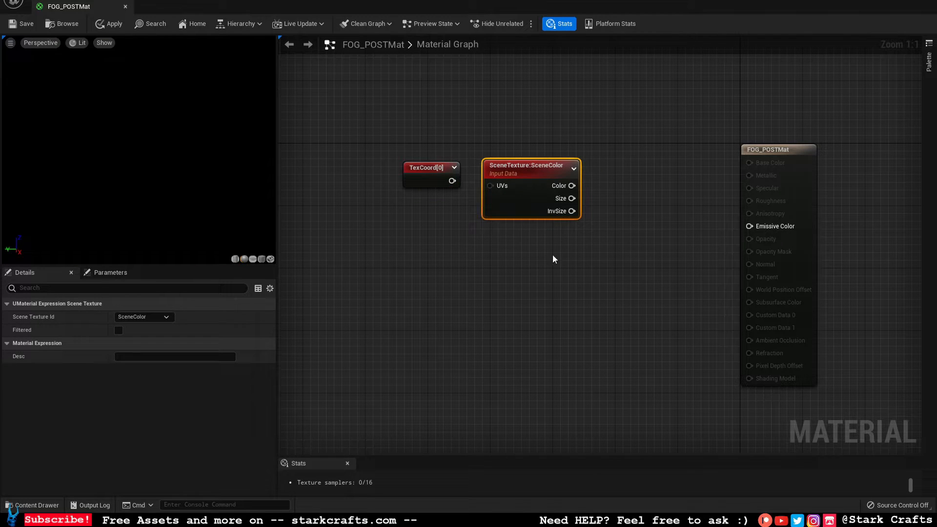
click(171, 316)
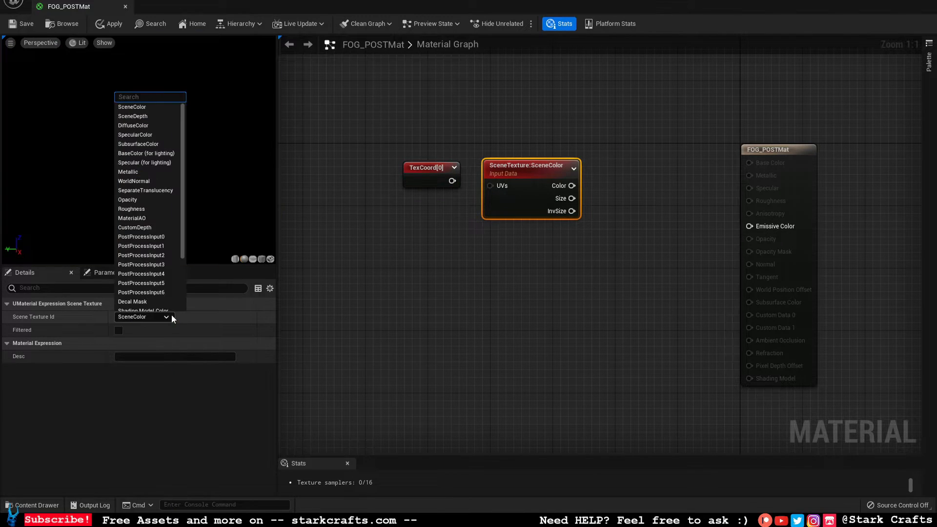
click(146, 237)
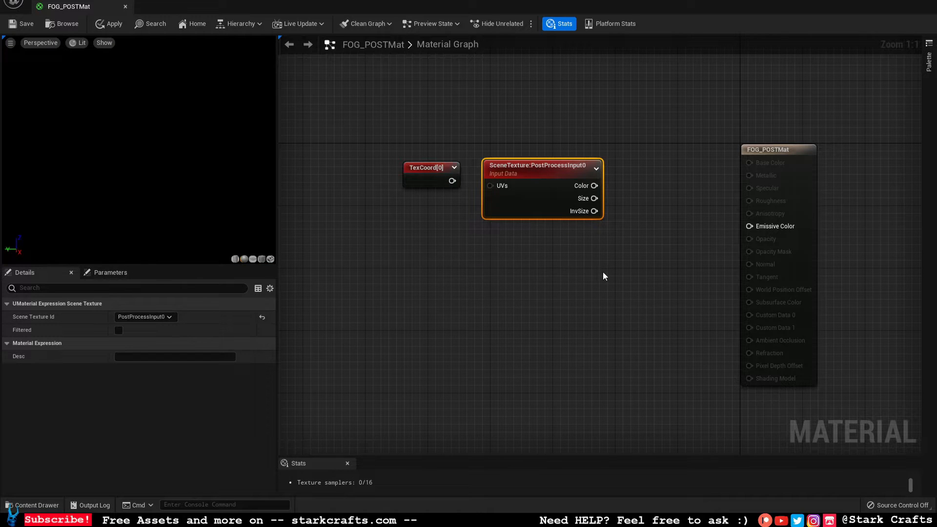
- Add a ComponentMask node after the SceneTexture node and move the material output node farther away to make room
right_drag(603, 276, 539, 268)
right_click(572, 179)
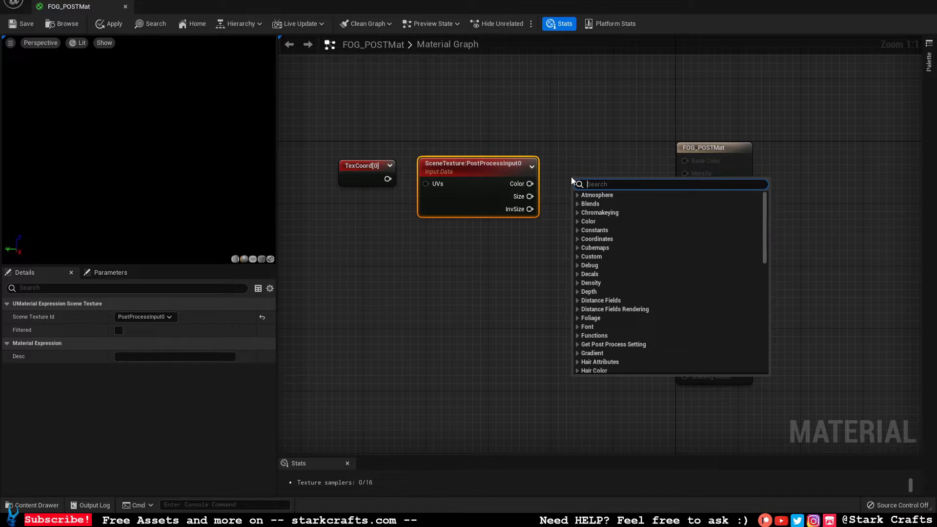
text(comp)
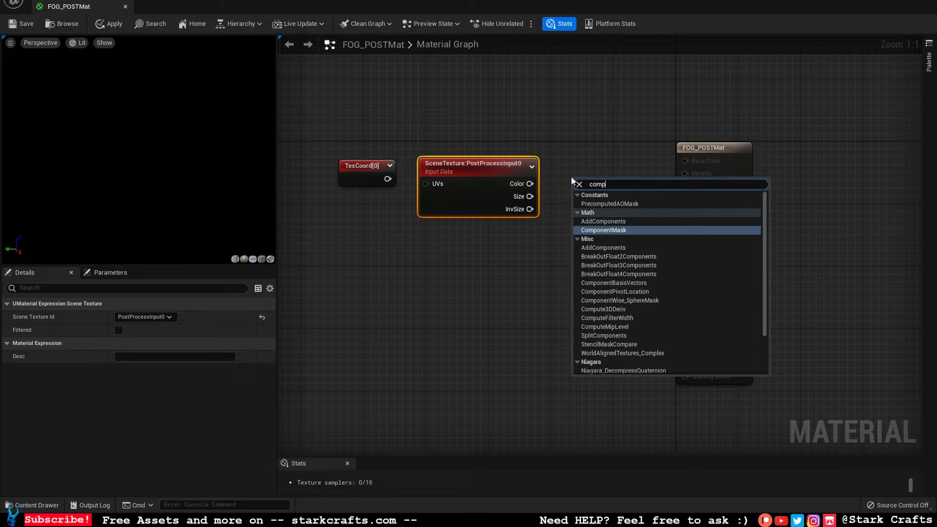
click(634, 229)
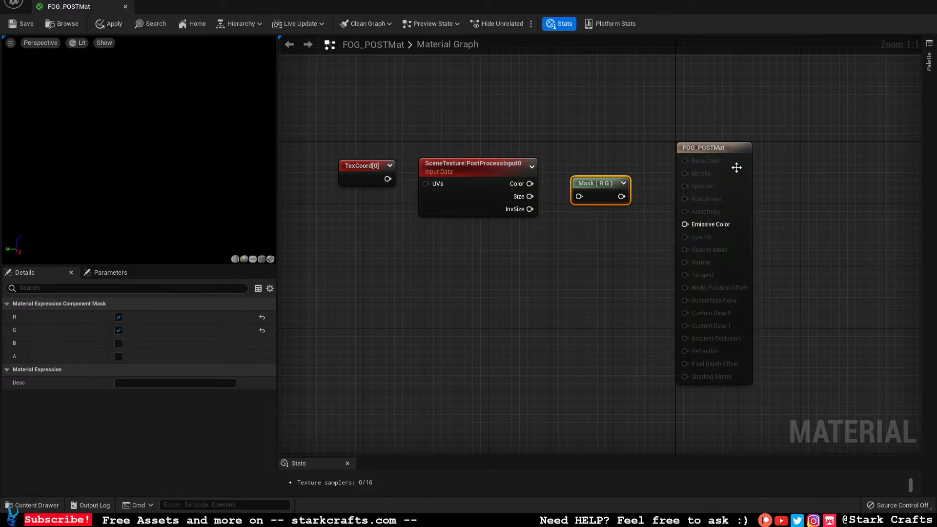
drag(736, 168, 775, 166)
drag(604, 184, 607, 180)
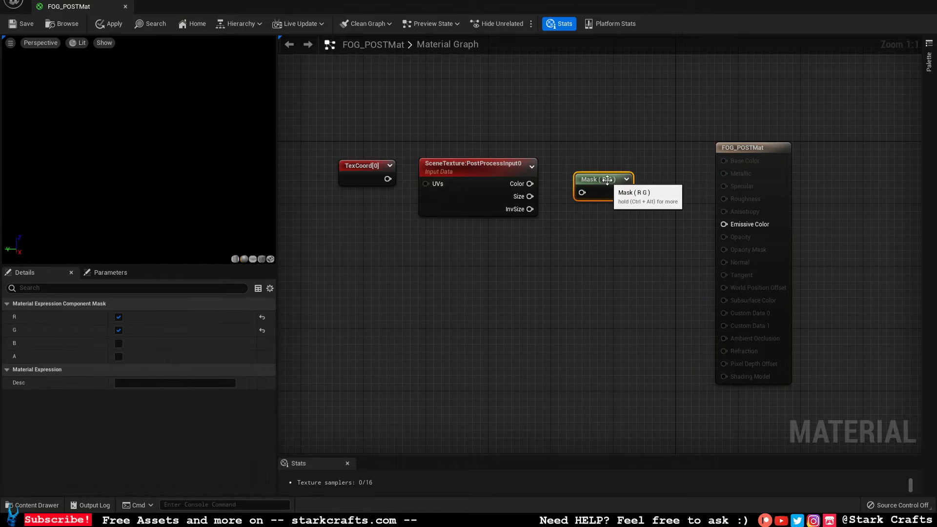
- Connect TexCoord to the SceneTexture UVs and its Color output to the mask, and enable the mask's B channel
drag(388, 178, 428, 184)
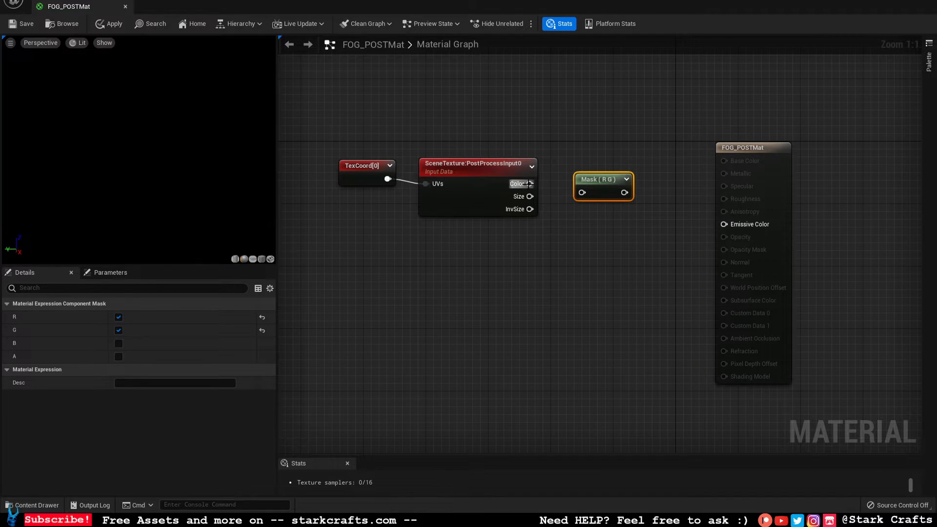
drag(530, 183, 582, 193)
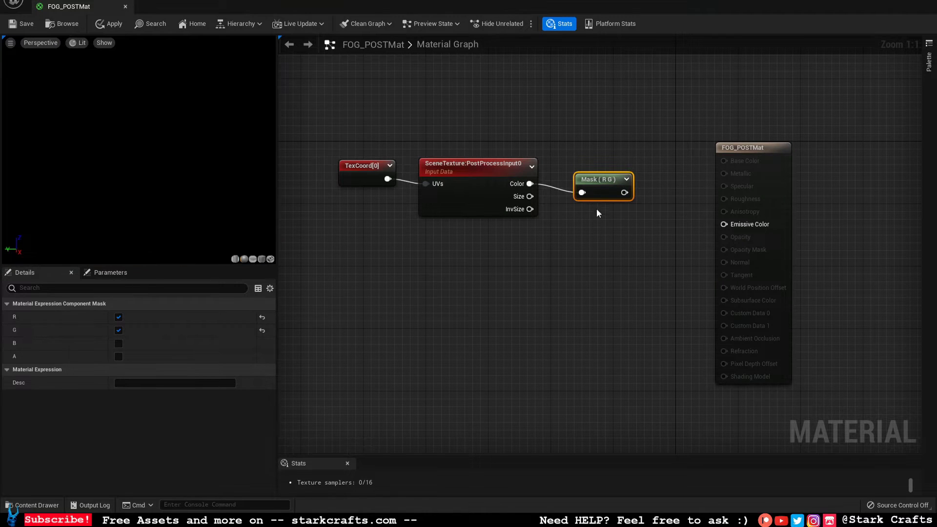
click(119, 345)
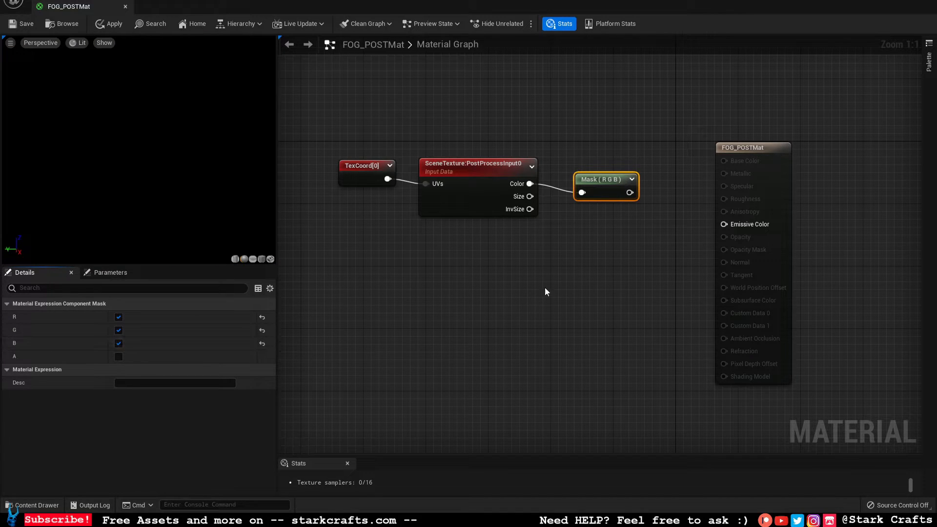
- Move the TexCoord, SceneTexture and Mask nodes together farther away from the material output node
drag(598, 294, 330, 156)
drag(481, 207, 419, 191)
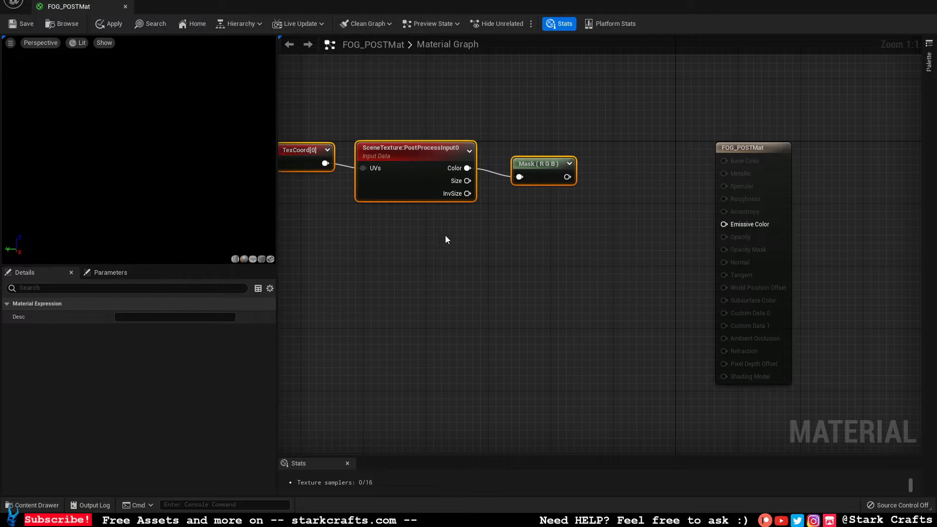
click(397, 298)
right_drag(397, 298, 483, 261)
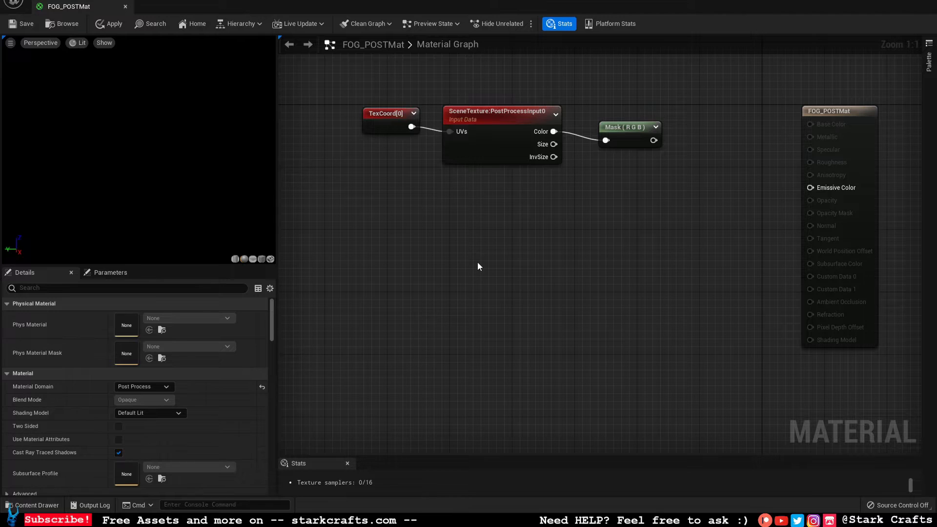
- Add a vector parameter named FogColor and place it below the SceneTexture node
click(477, 266)
text(vvvvvvvvvvvvvvvvv)
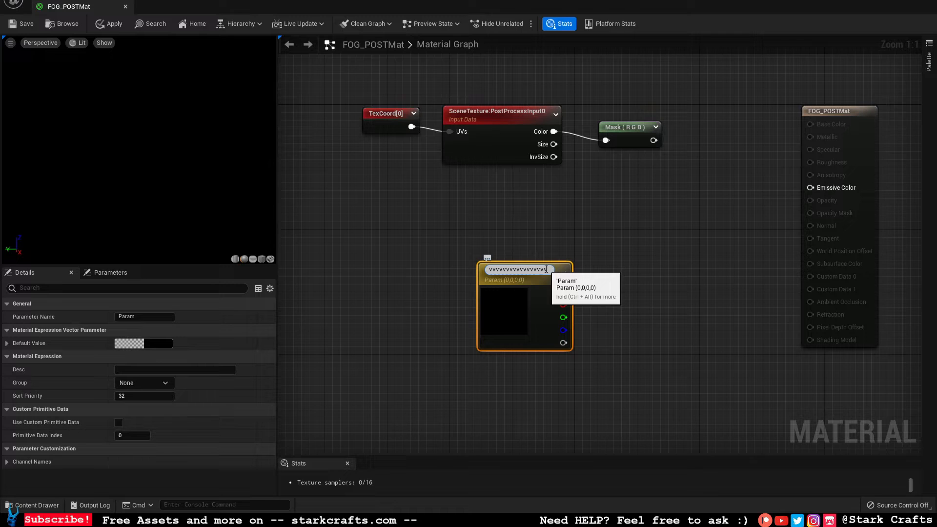
key(BackSpace)
key(BackSpace)
key(BackSpace)
key(BackSpace)
key(BackSpace)
key(BackSpace)
key(BackSpace)
key(BackSpace)
key(BackSpace)
key(BackSpace)
key(BackSpace)
key(BackSpace)
key(BackSpace)
key(BackSpace)
key(BackSpace)
key(BackSpace)
key(BackSpace)
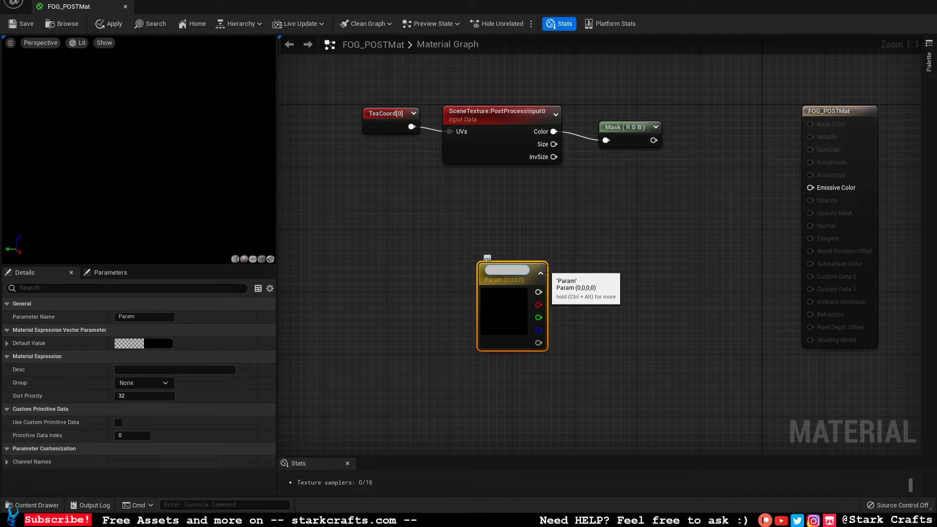
text(FogColor)
key(Return)
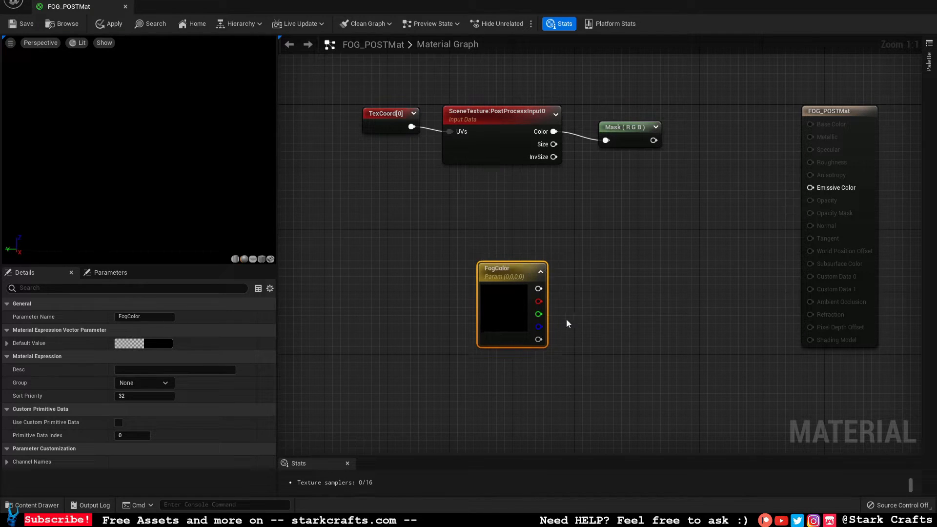
drag(506, 311, 462, 271)
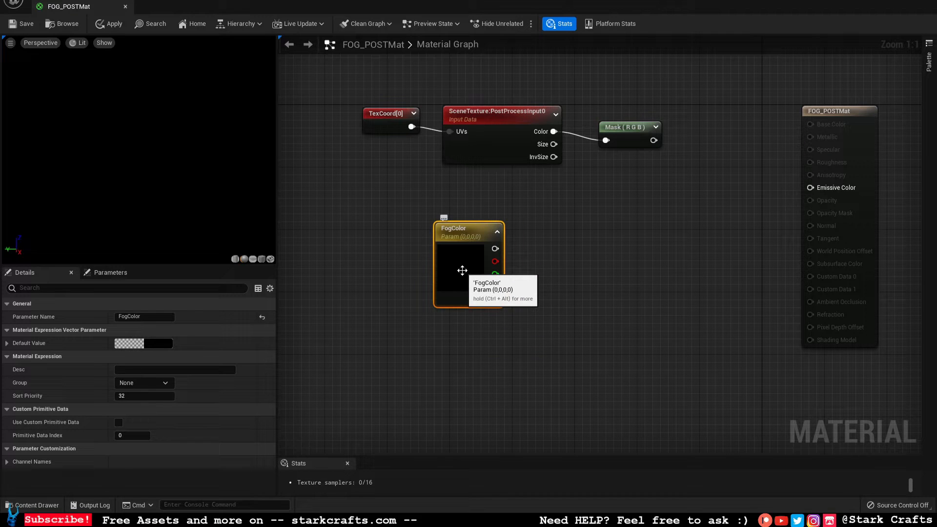
- Set the FogColor parameter's default value to white
click(159, 344)
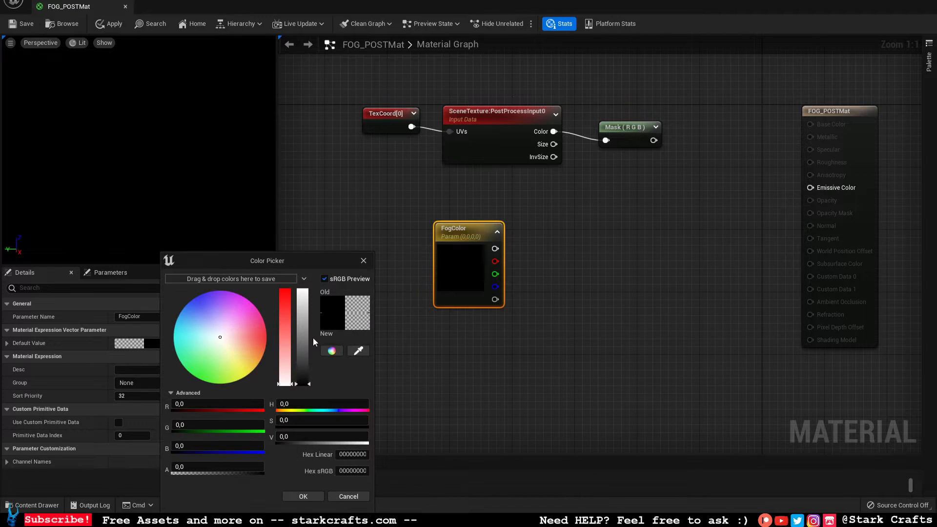
drag(307, 336, 303, 290)
click(313, 495)
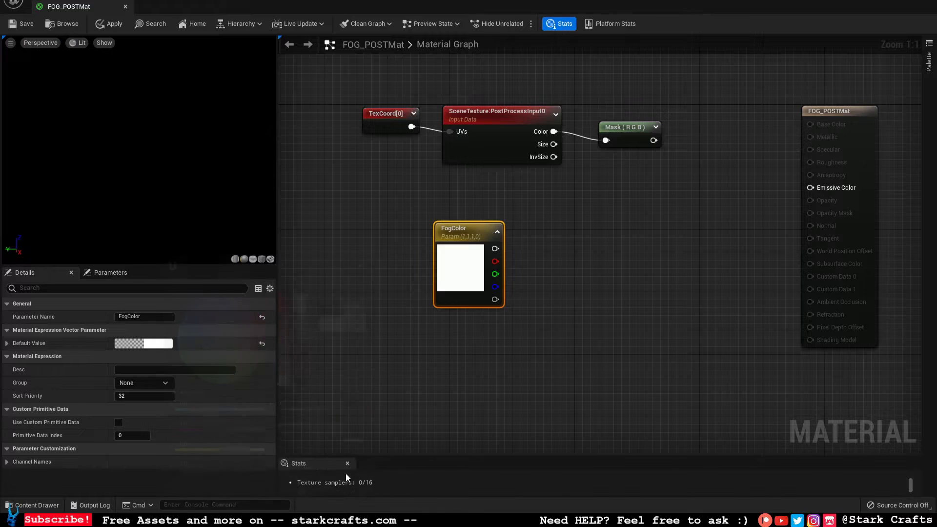
click(599, 277)
- Add a LinearInterpolate node between the FogColor parameter and the material output node
right_drag(598, 277, 564, 258)
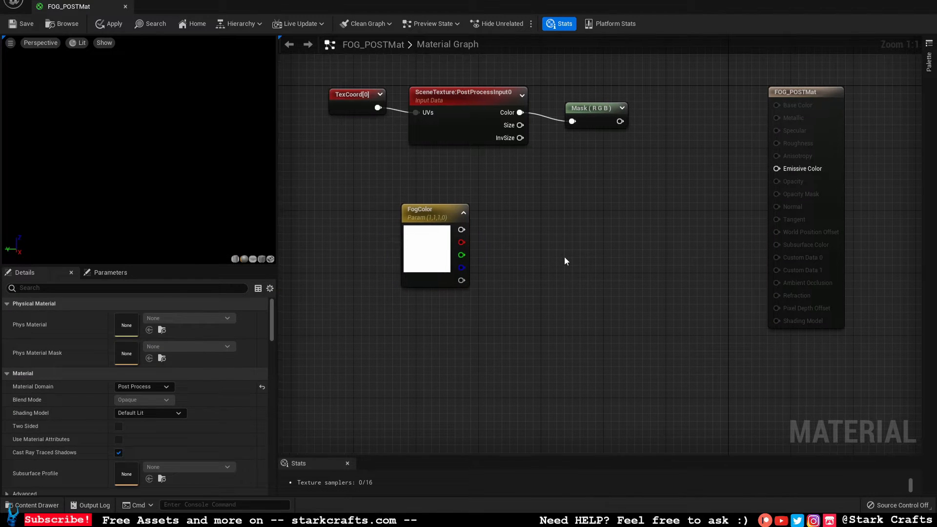
right_click(592, 227)
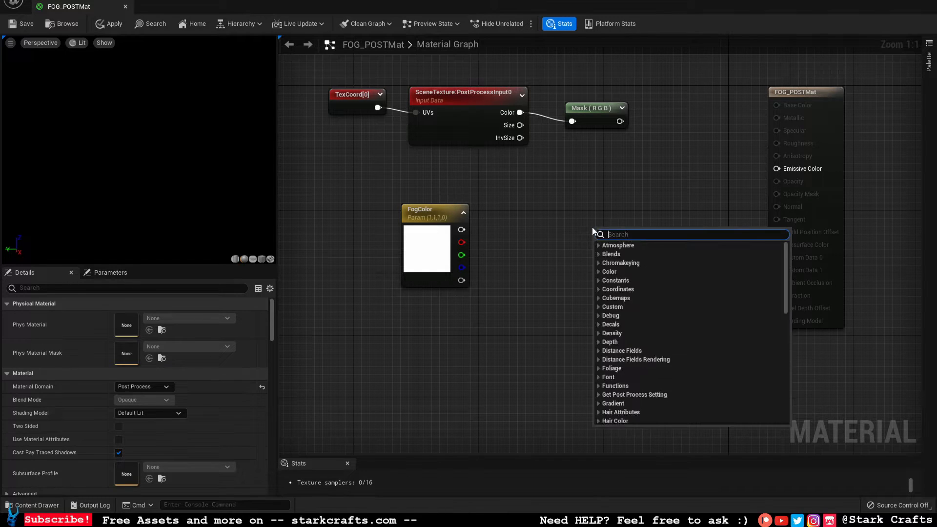
text(lin)
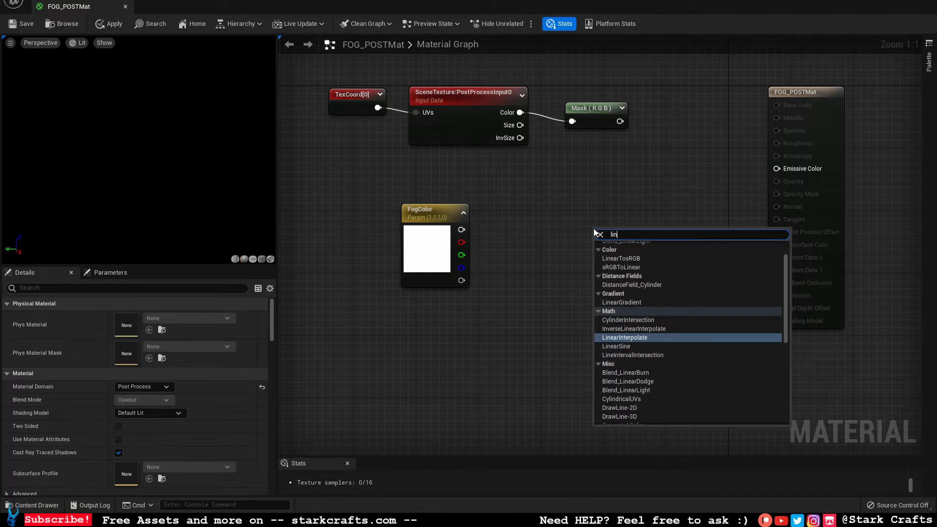
click(648, 336)
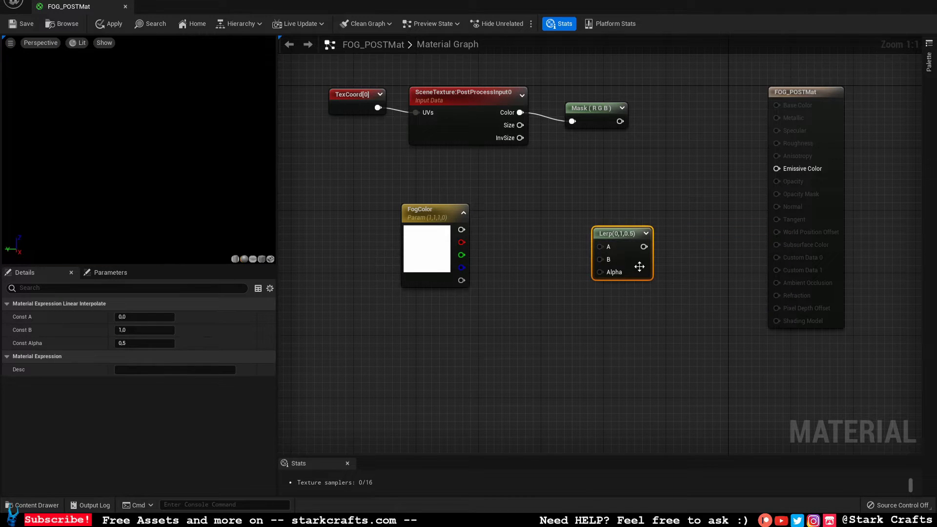
- Align the Lerp node with FogColor, connect the mask to A and FogColor to B, and feed its output into Emissive Color
drag(639, 267, 634, 242)
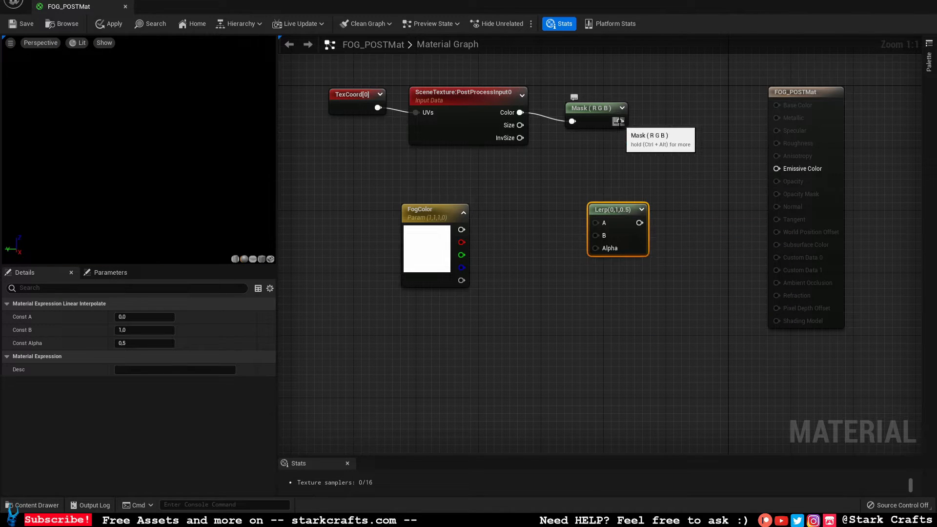
drag(619, 121, 595, 223)
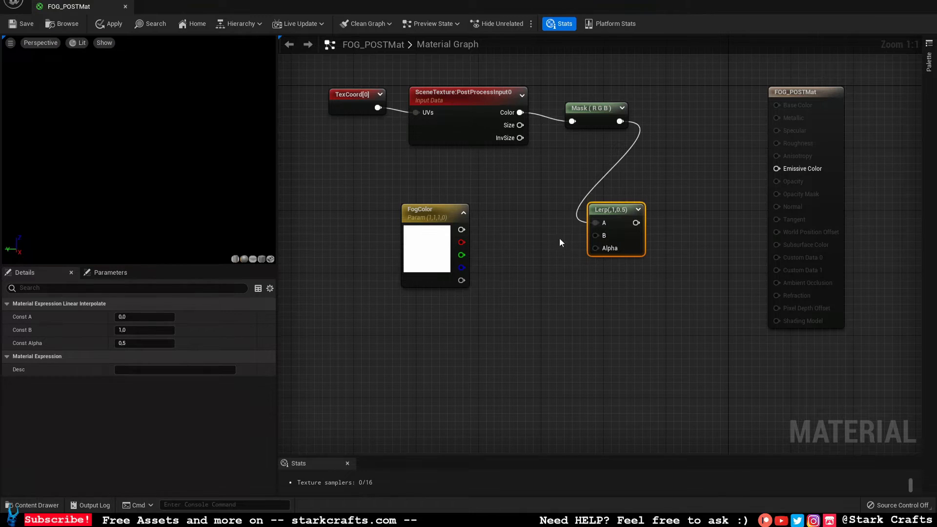
drag(461, 230, 778, 169)
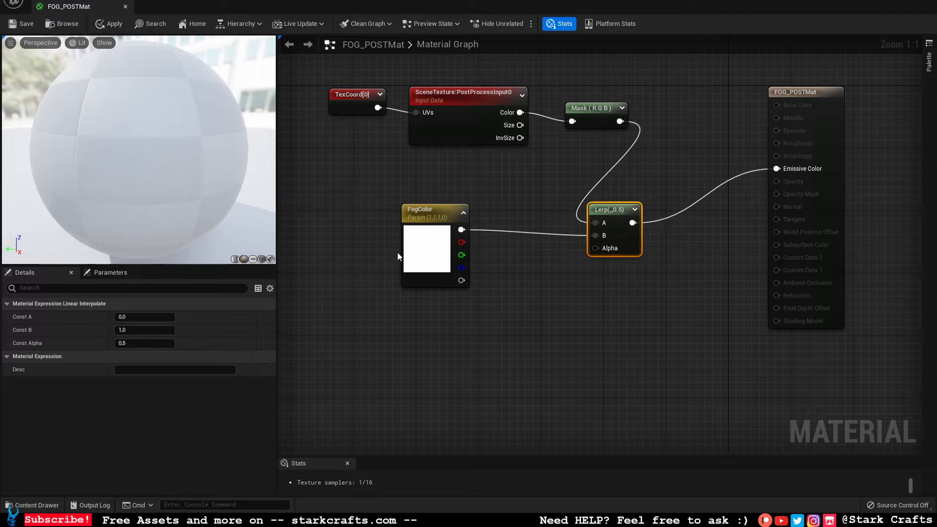
- Save the material, and add a WorldPosition node below and to the left of the FogColor parameter
click(22, 24)
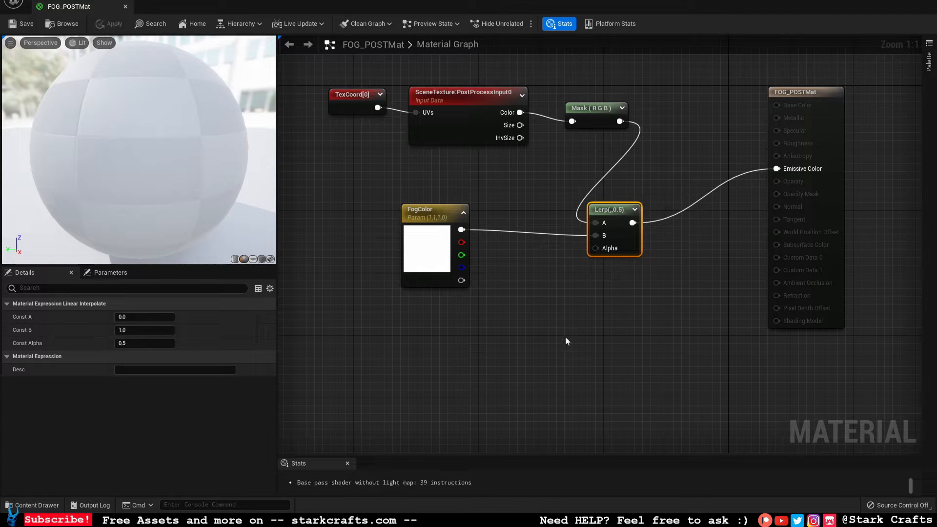
right_drag(570, 334, 591, 320)
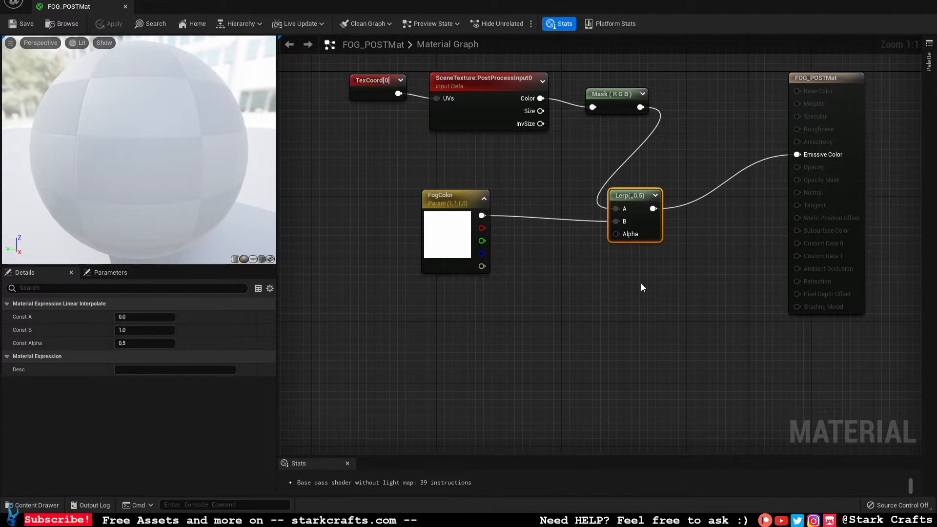
right_drag(640, 282, 652, 257)
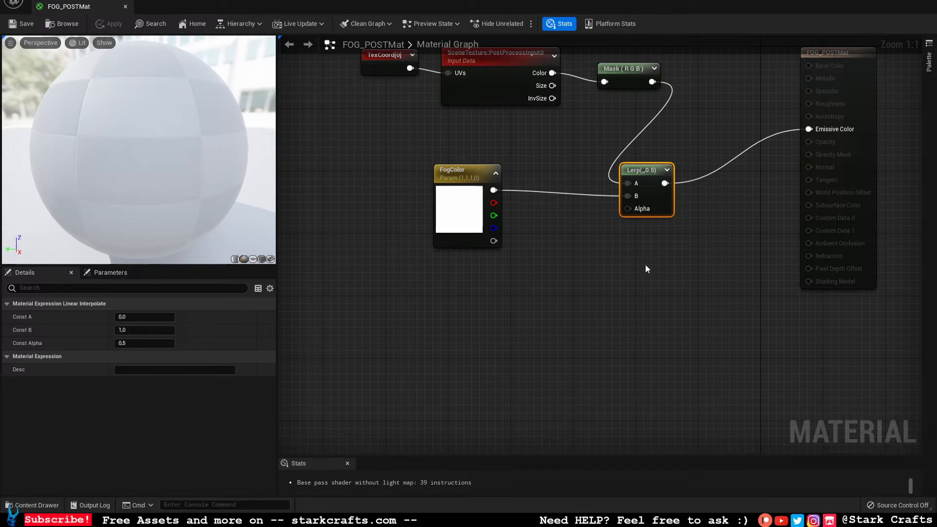
right_drag(619, 269, 621, 241)
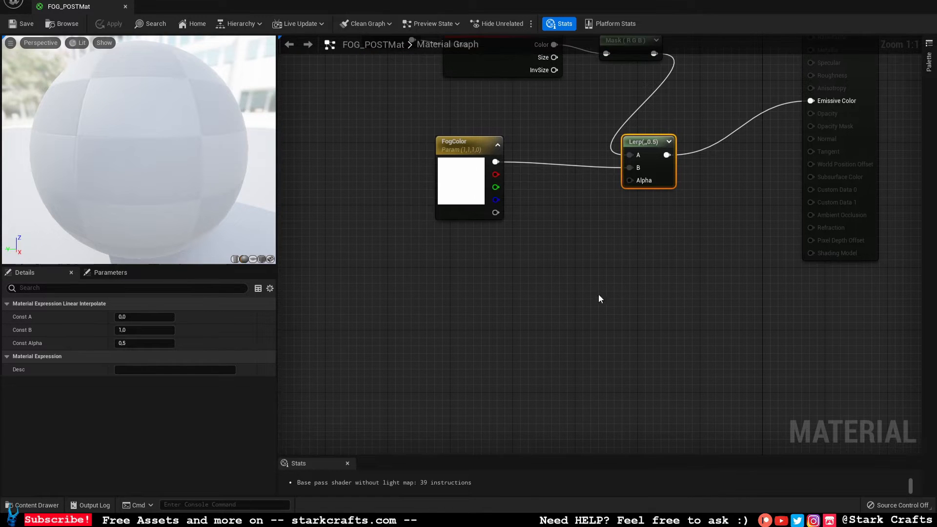
right_click(336, 307)
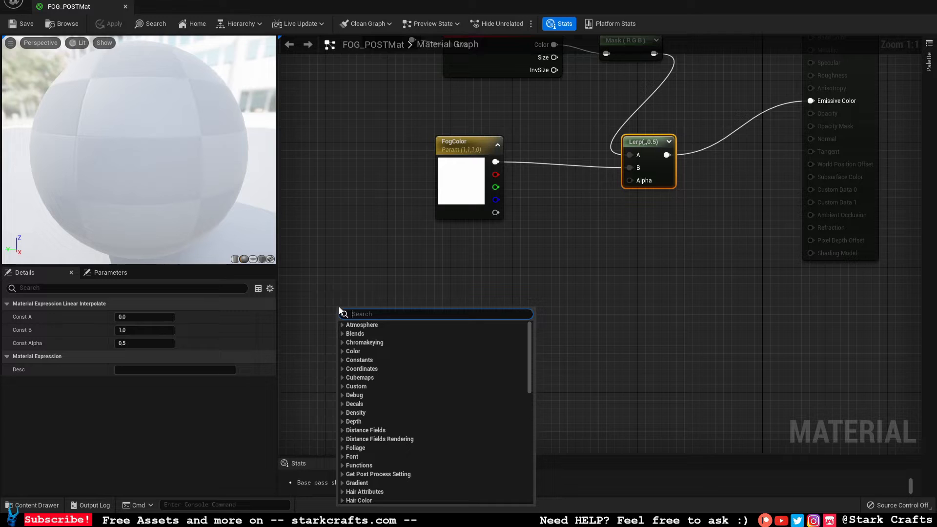
text(wo)
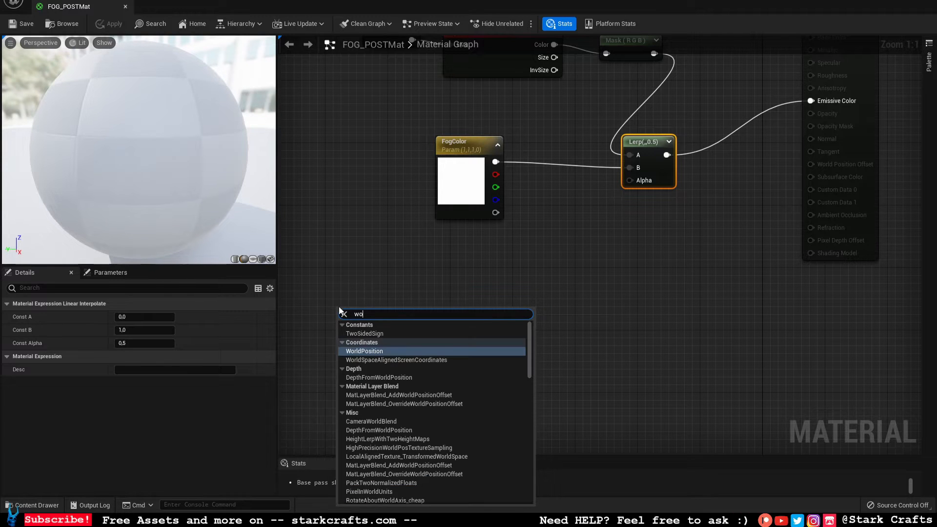
click(381, 351)
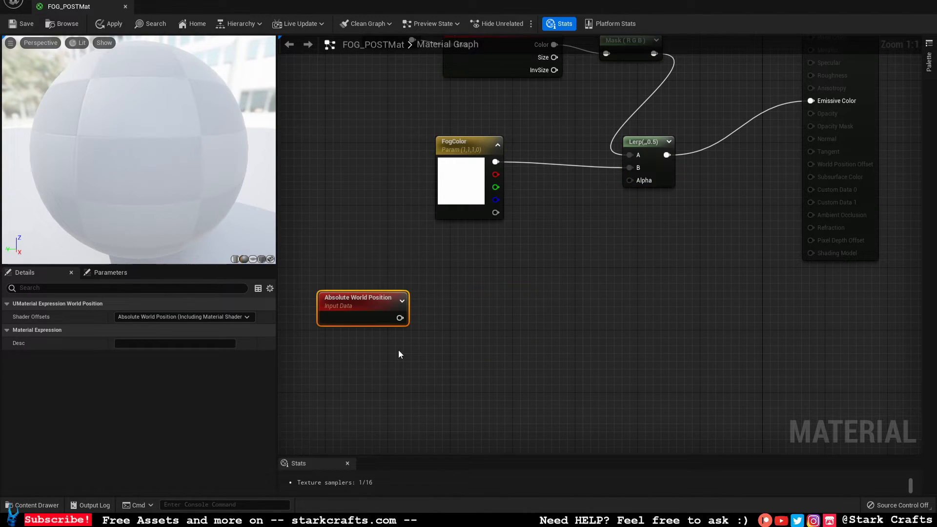
- Add a Camera Position node and place it directly beneath the Absolute World Position node
right_click(369, 350)
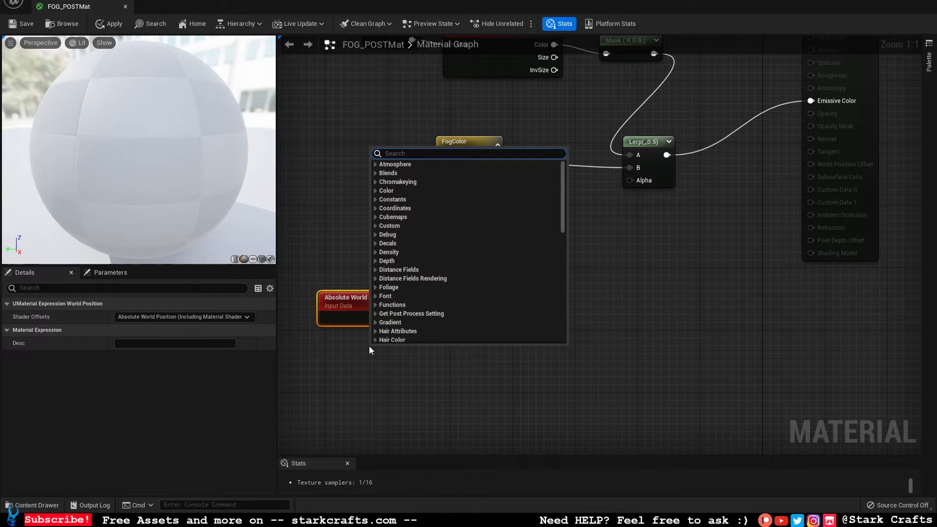
text(camera position)
key(Return)
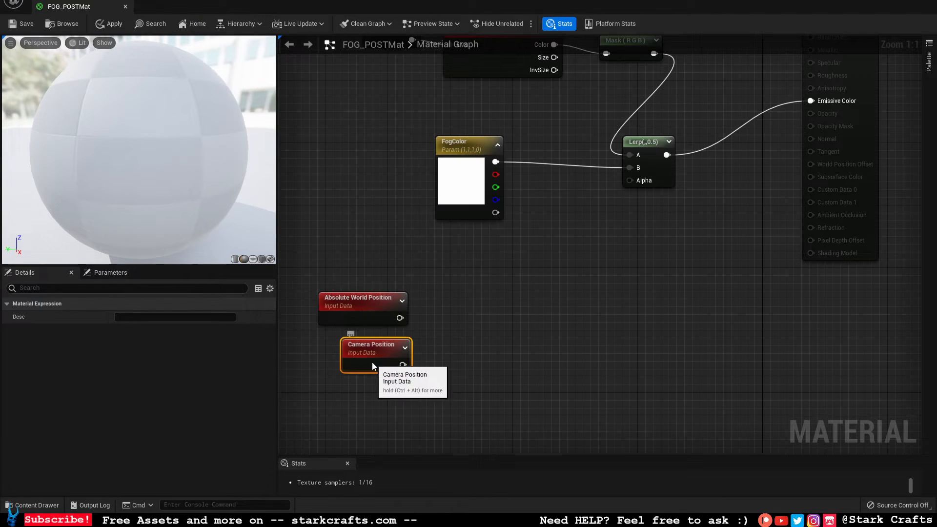
drag(373, 362, 362, 363)
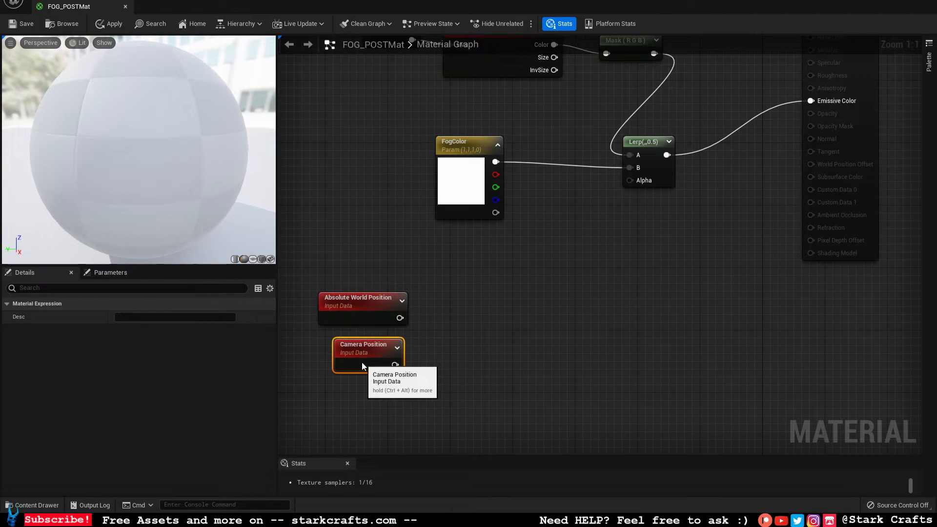
- Add a Subtract node and connect Absolute World Position to its A input and Camera Position to its B input
right_click(441, 322)
text(sub)
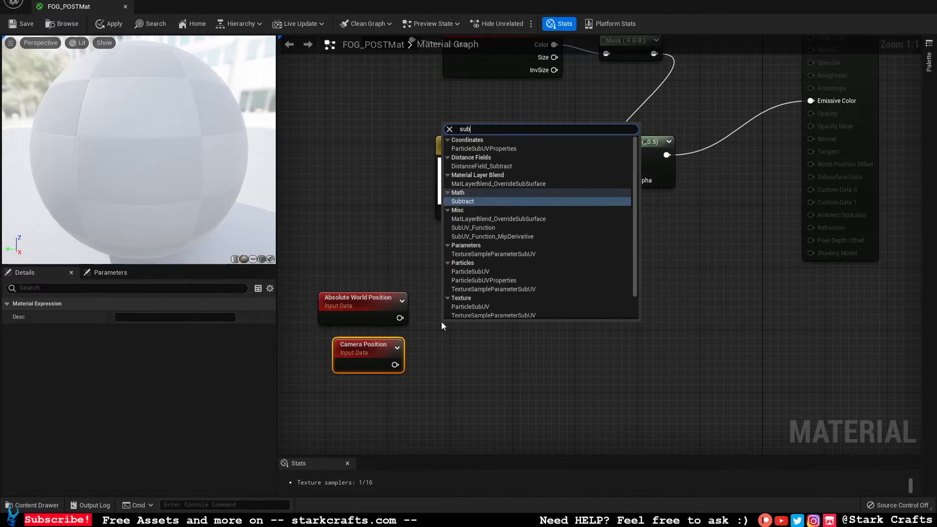
click(485, 205)
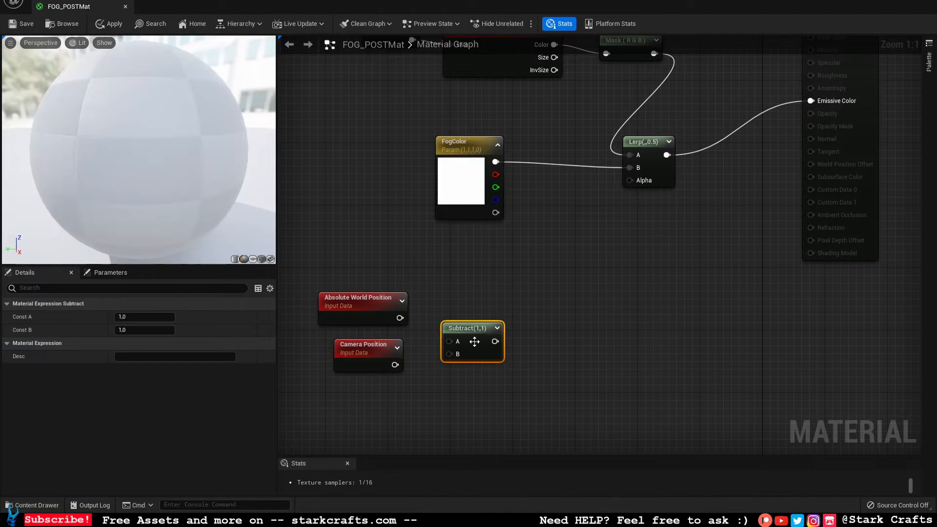
drag(469, 328, 470, 313)
drag(399, 318, 450, 327)
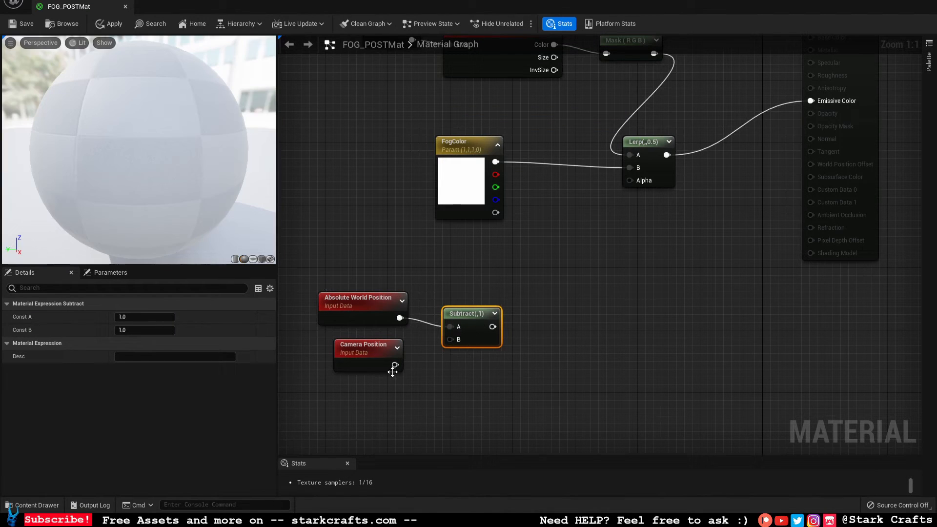
drag(395, 364, 450, 339)
- Add a VectorLength node after Subtract and feed the Subtract result into its Vector 2 input
right_drag(473, 365, 420, 372)
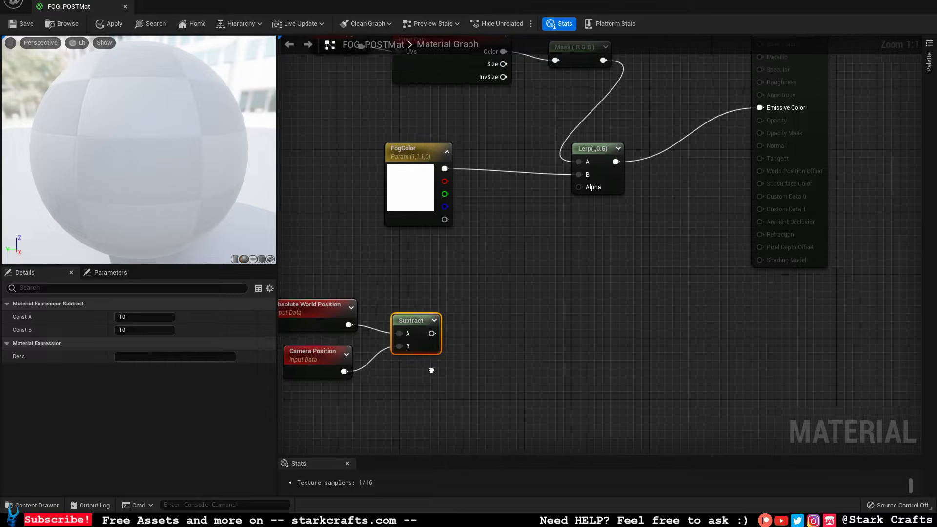
right_click(486, 322)
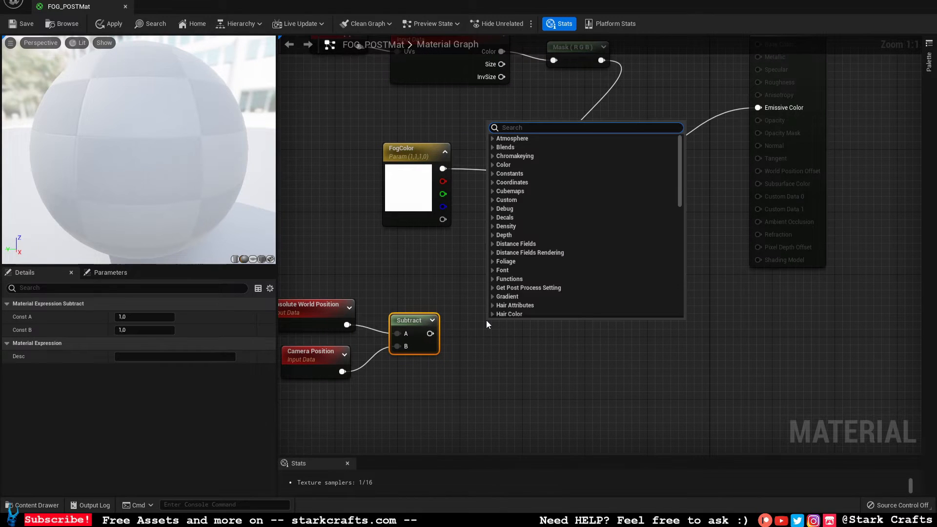
text(vect)
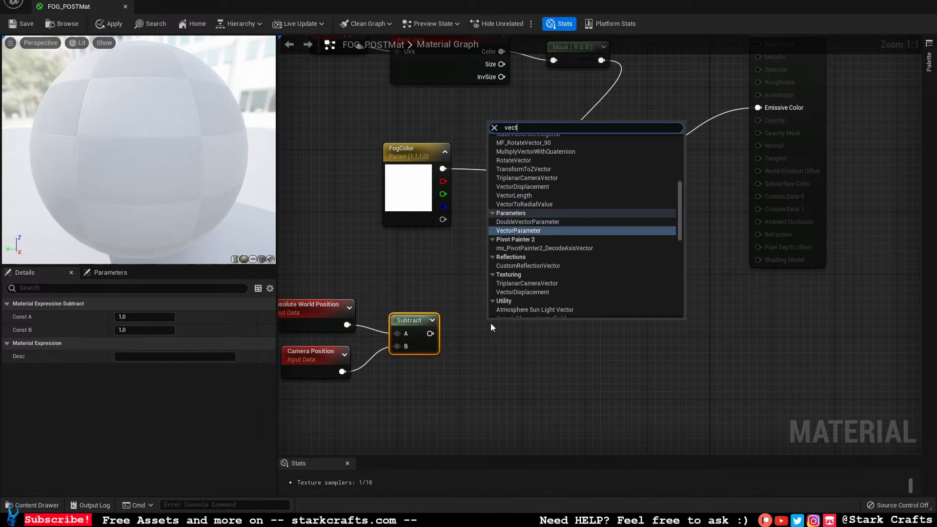
text(orle)
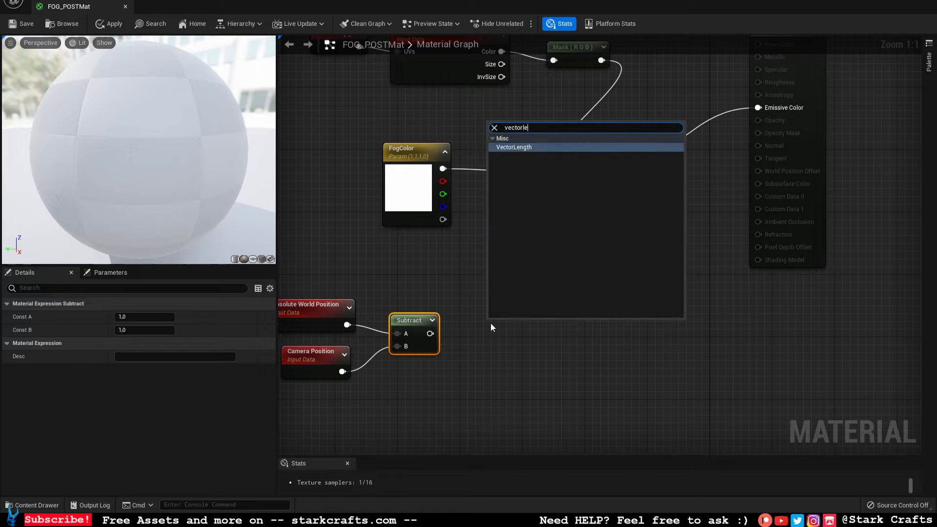
key(Return)
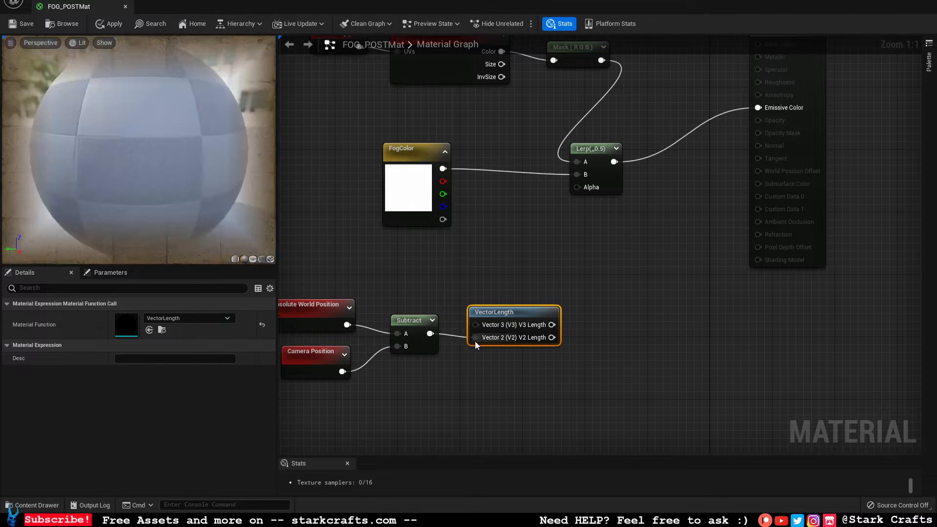
- Add a Divide node after VectorLength and connect the V2 Length output to its A input
right_drag(539, 379, 514, 372)
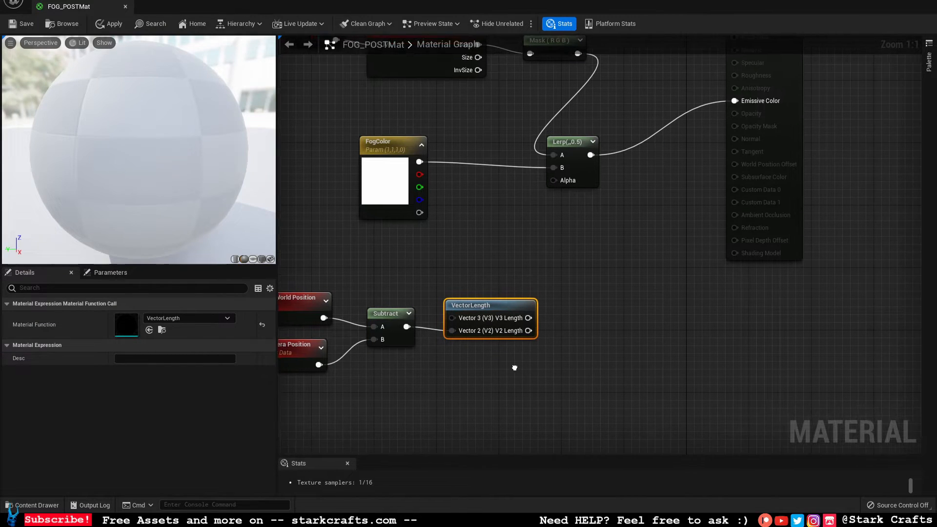
right_click(559, 357)
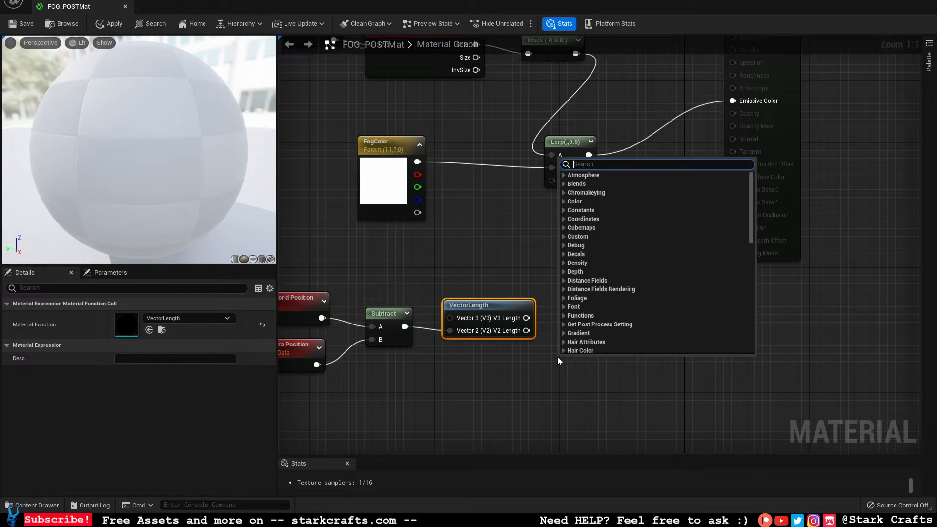
text(di)
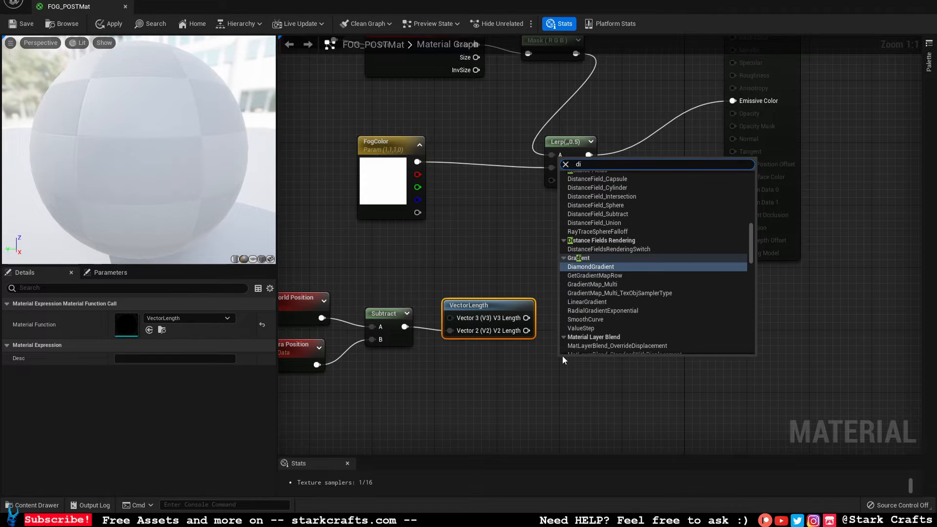
text(v)
key(Return)
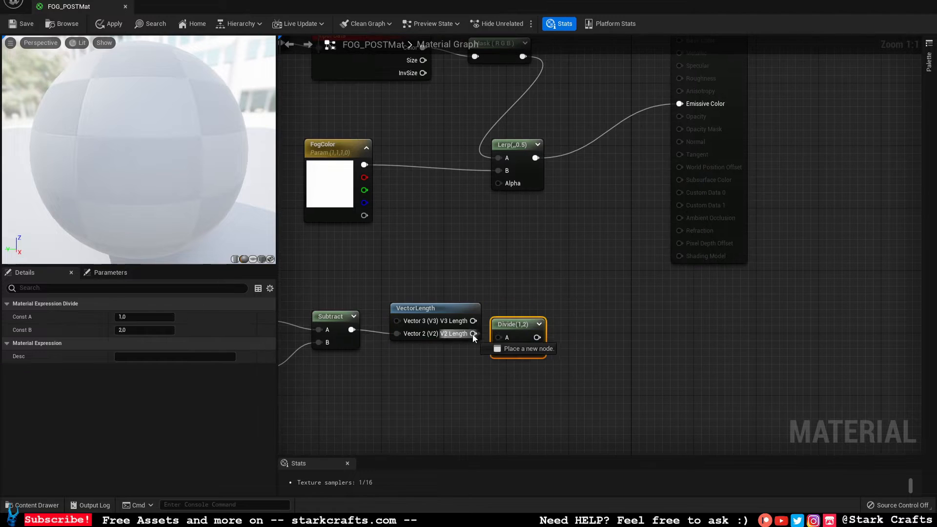
drag(472, 334, 498, 338)
- Add a scalar parameter named FogDISTANCE below VectorLength and connect it to the Divide node's B input
right_drag(501, 337, 546, 330)
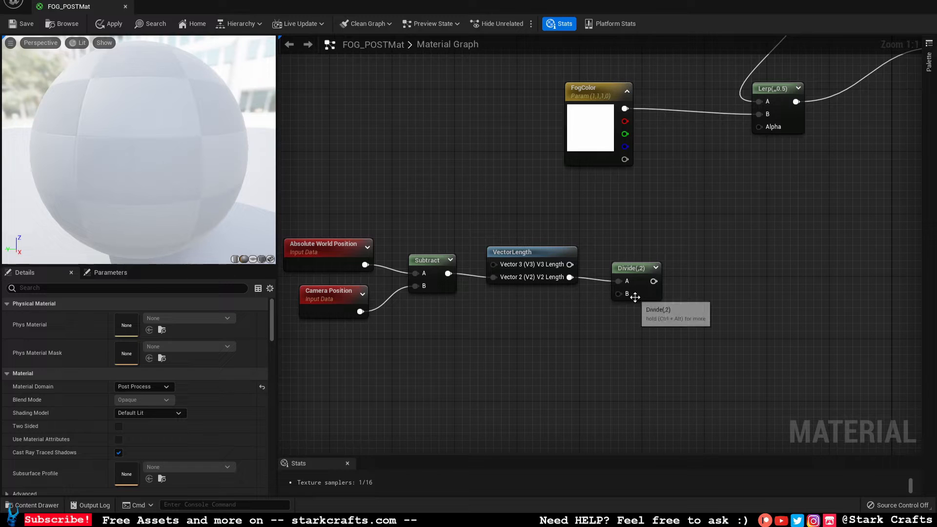
click(532, 340)
text(ssssssss)
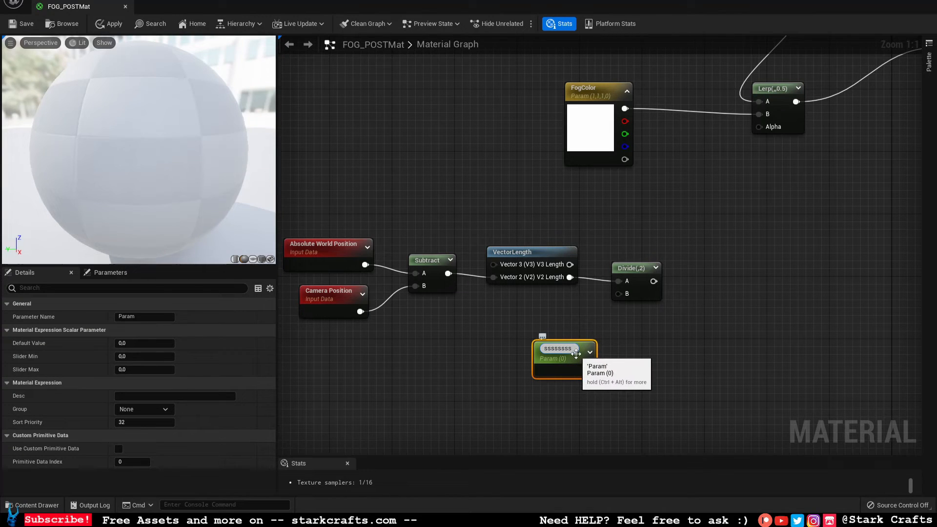
key(BackSpace)
key(BackSpace)
key(BackSpace)
key(BackSpace)
key(BackSpace)
key(BackSpace)
key(BackSpace)
key(BackSpace)
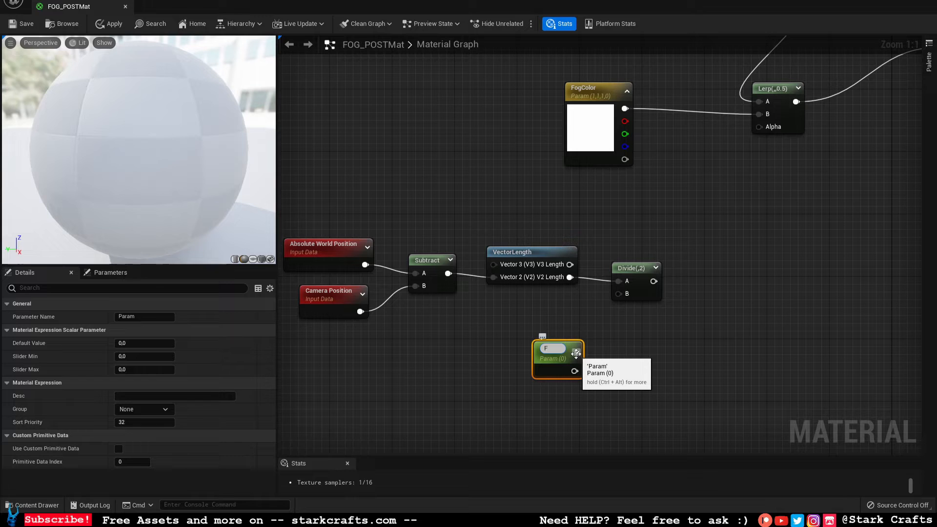
text(FogDISTANCE)
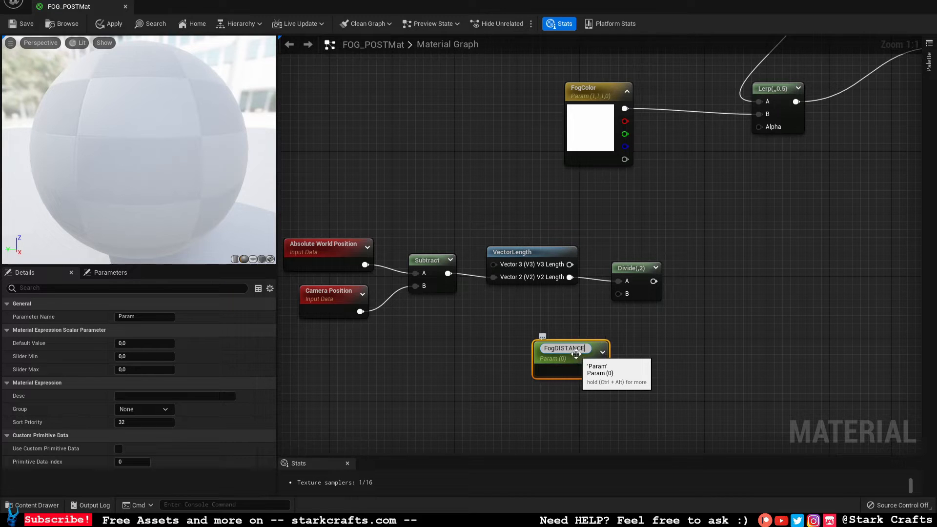
click(620, 343)
drag(587, 368, 619, 293)
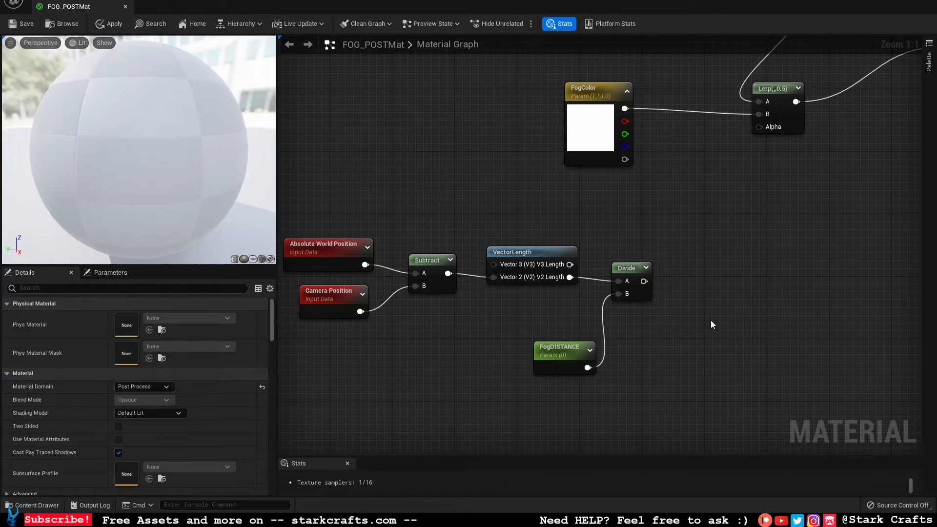
- Add a Clamp node between the Divide output and the Lerp's Alpha input, connect both sides, and save the material
right_click(706, 272)
text(cla)
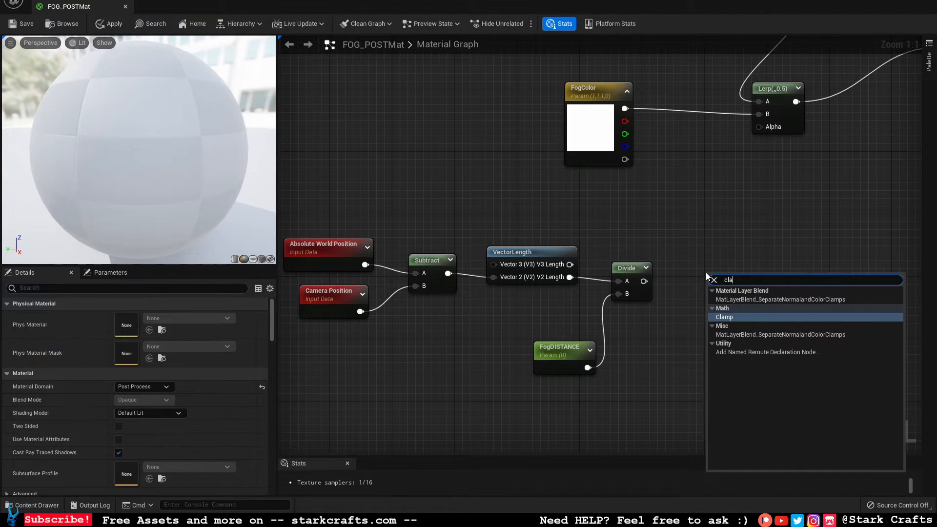
key(Return)
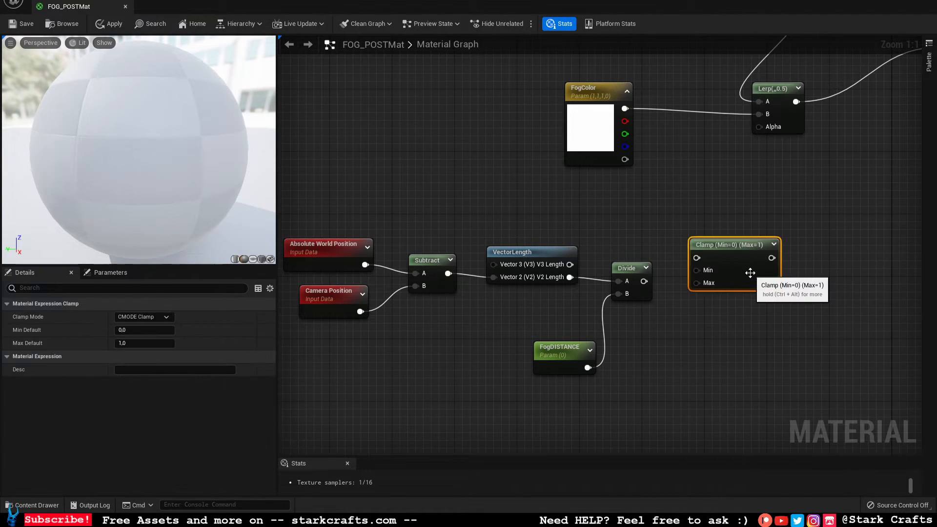
drag(645, 281, 759, 127)
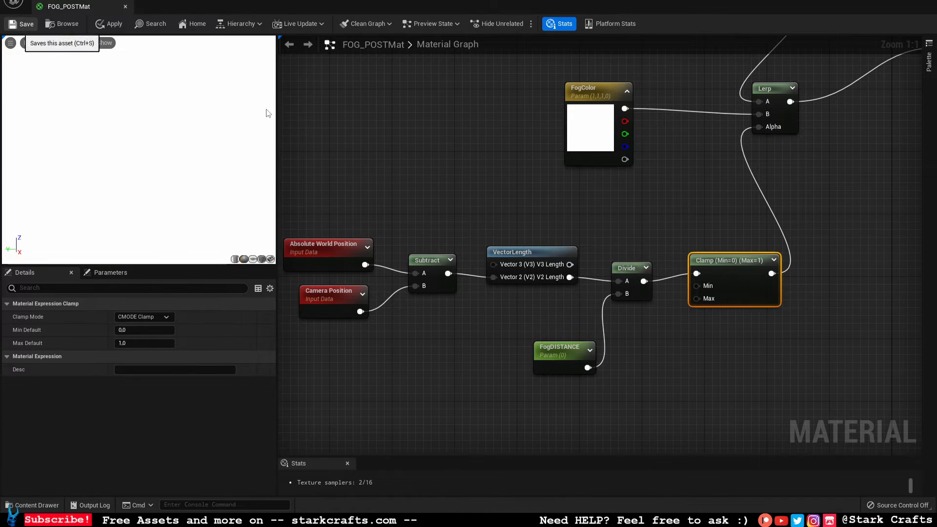
click(22, 24)
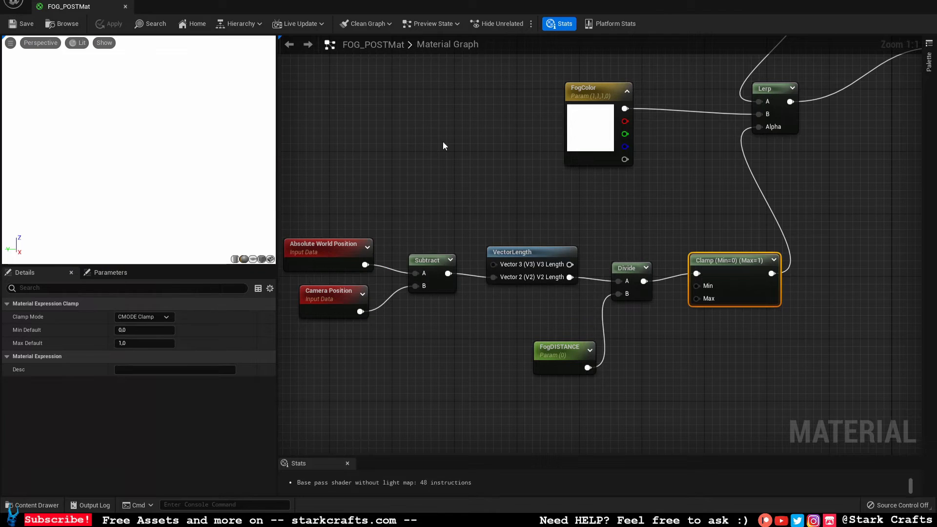
- Set the FogDISTANCE parameter's value to about 44.65 and reselect its node
click(582, 344)
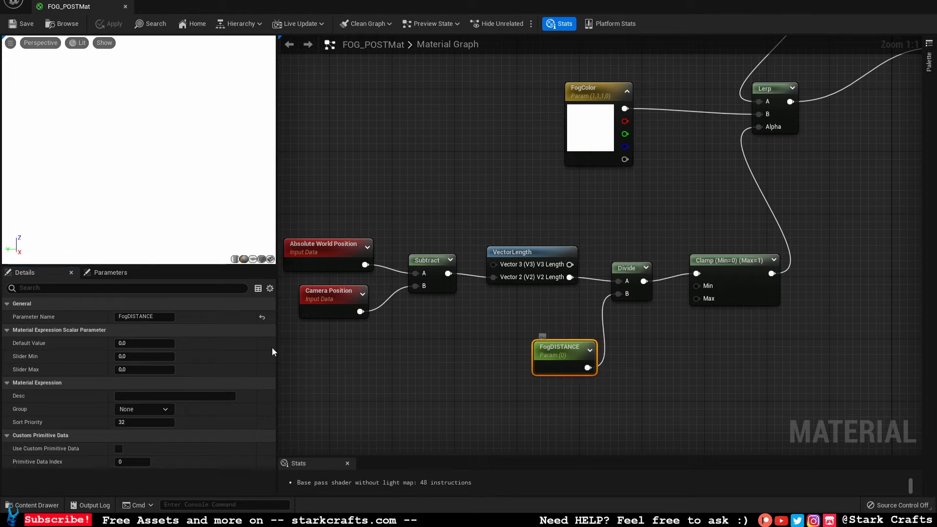
click(111, 274)
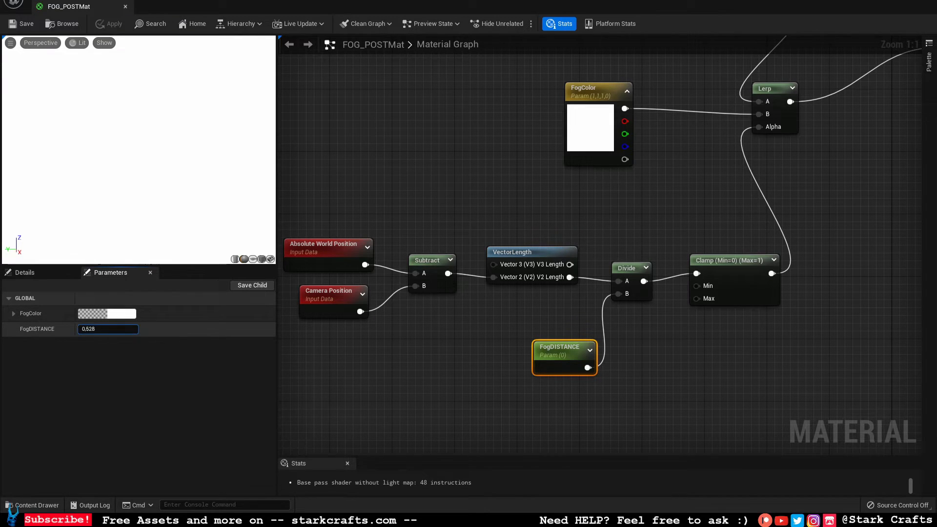
drag(107, 329, 140, 331)
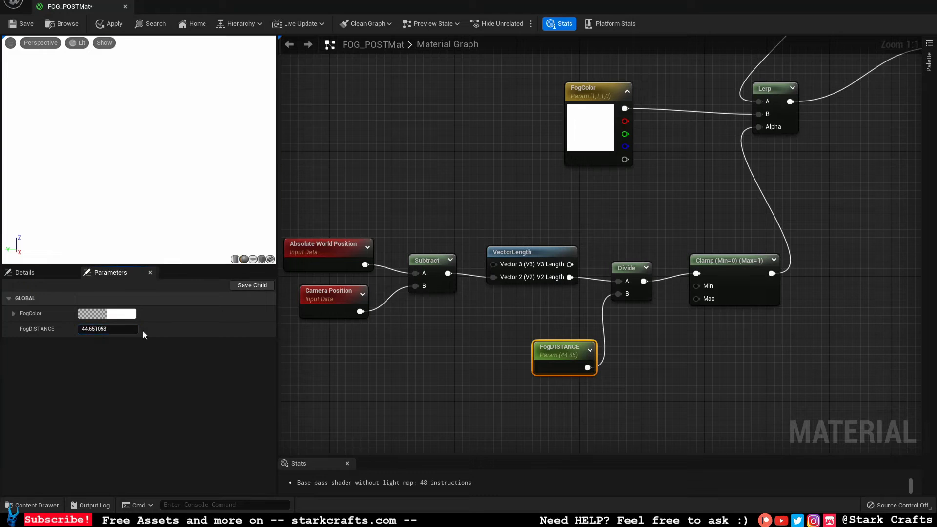
click(567, 359)
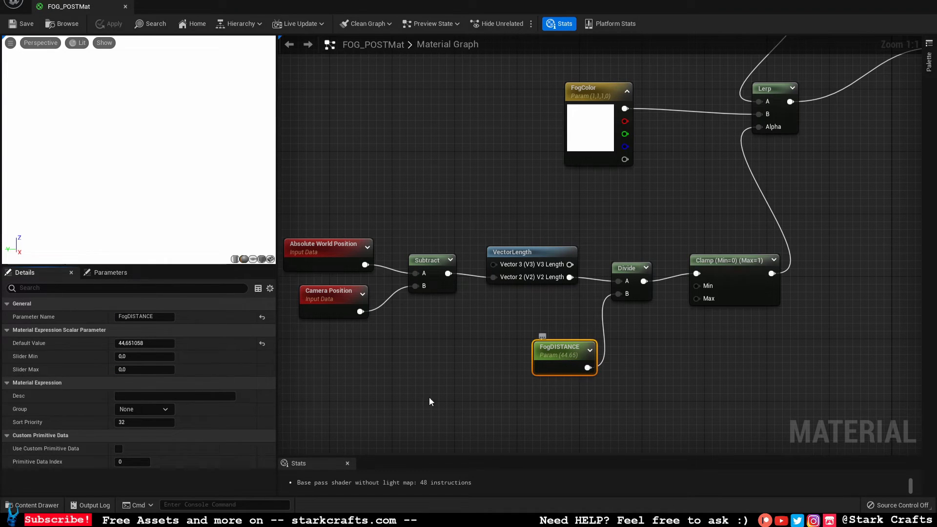
- Set the FogDISTANCE parameter's default value to 2500 and deselect its node
click(148, 340)
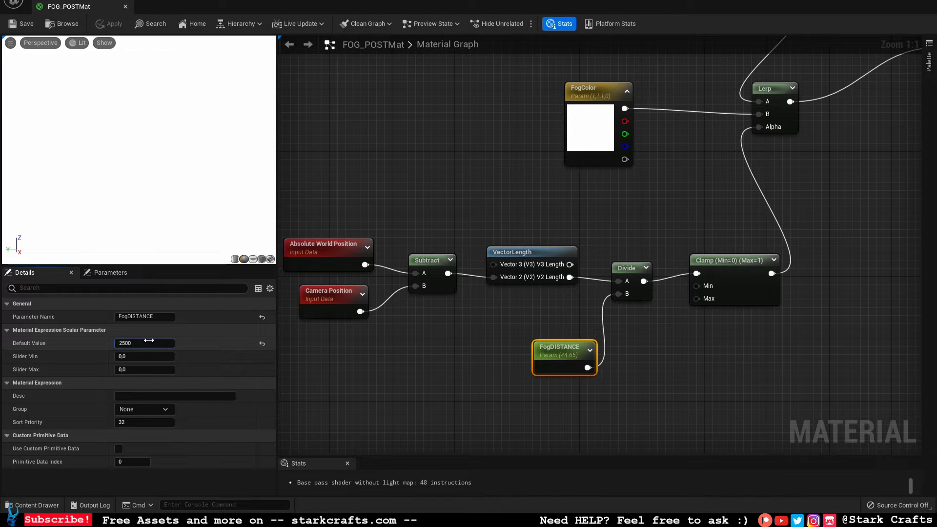
key(Return)
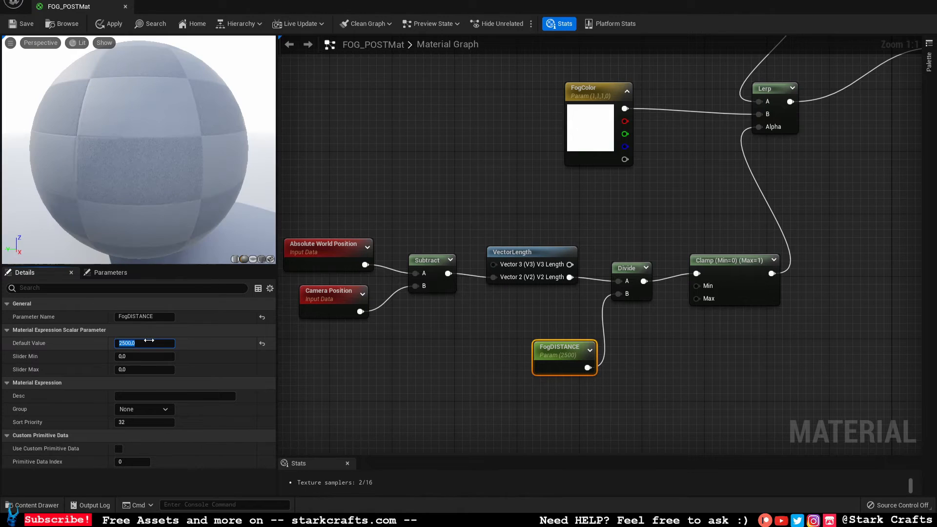
click(356, 216)
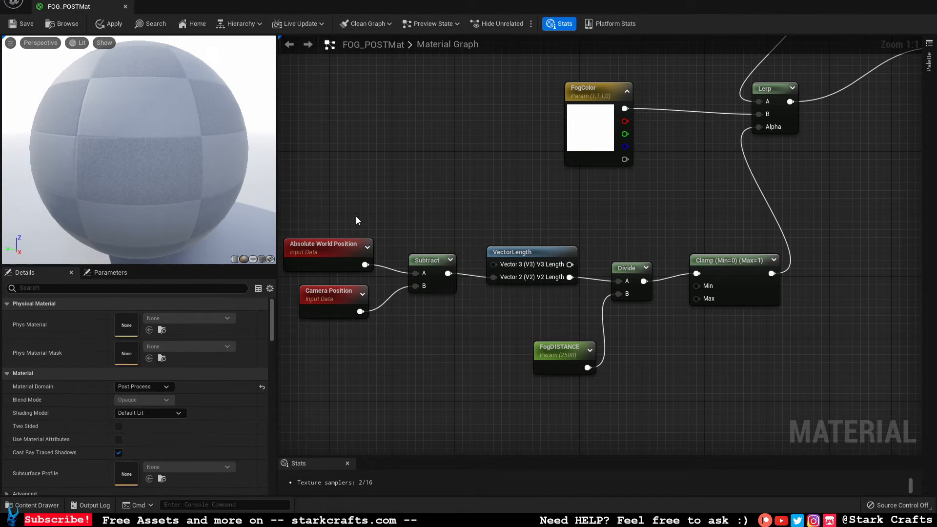
- Shift the FogDISTANCE node slightly to the left in the graph, then save the material and close its editor
click(556, 365)
drag(557, 365, 525, 364)
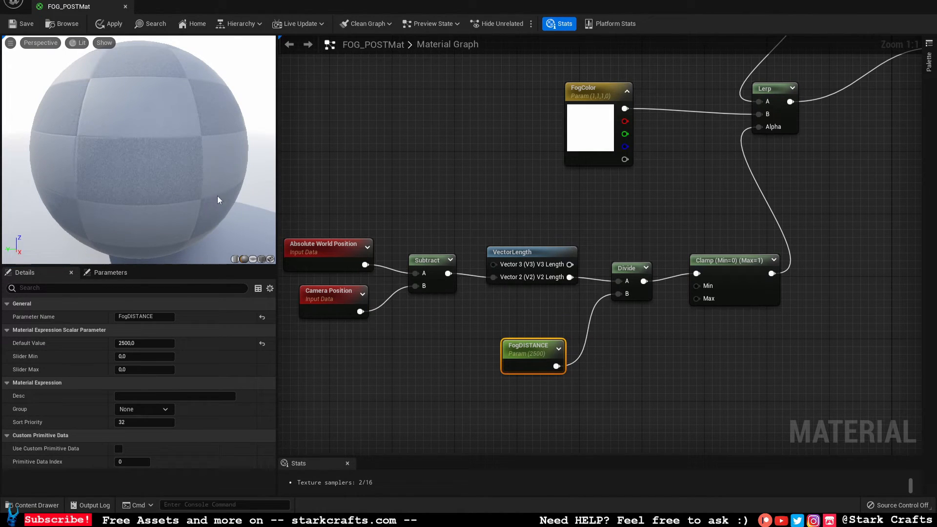
click(11, 25)
scroll(460, 356, down, 3)
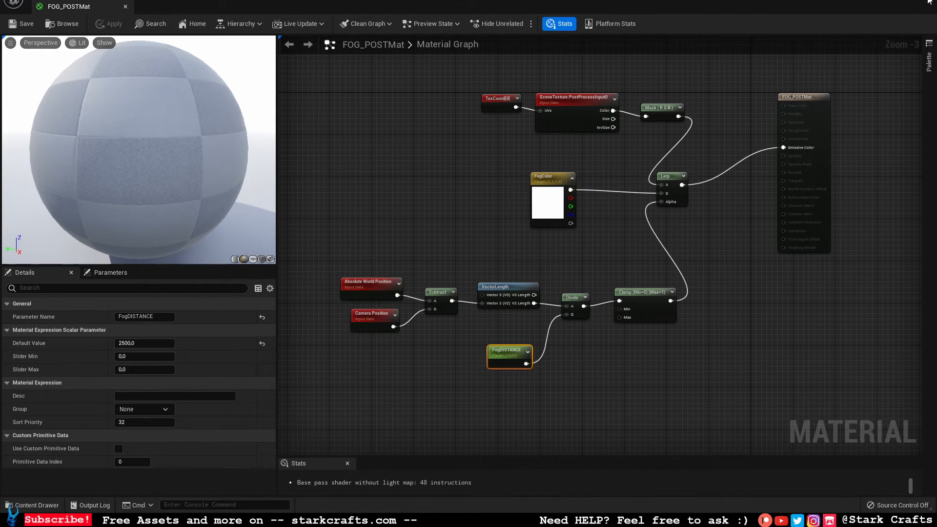
click(929, 3)
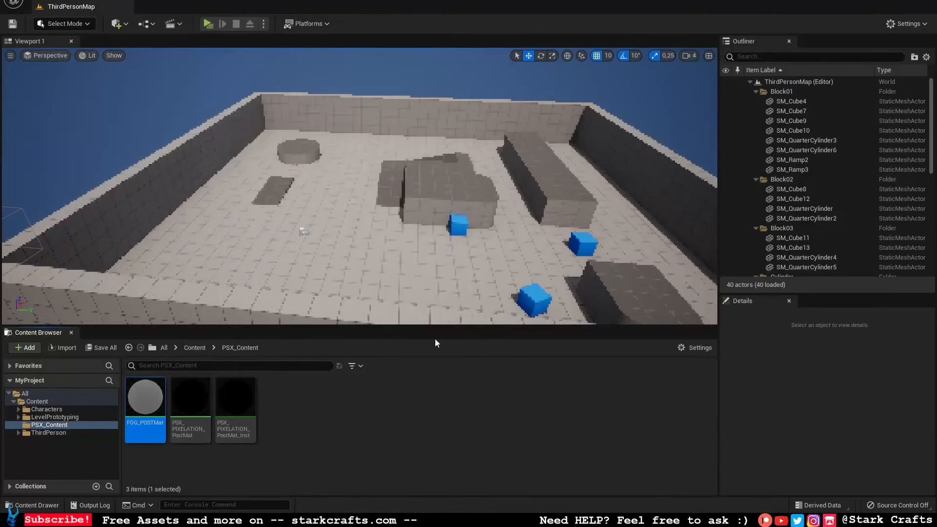
- Create a material instance of FOG_POSTMat named FOG_POSTMat_Inst, and open and save it
right_click(138, 433)
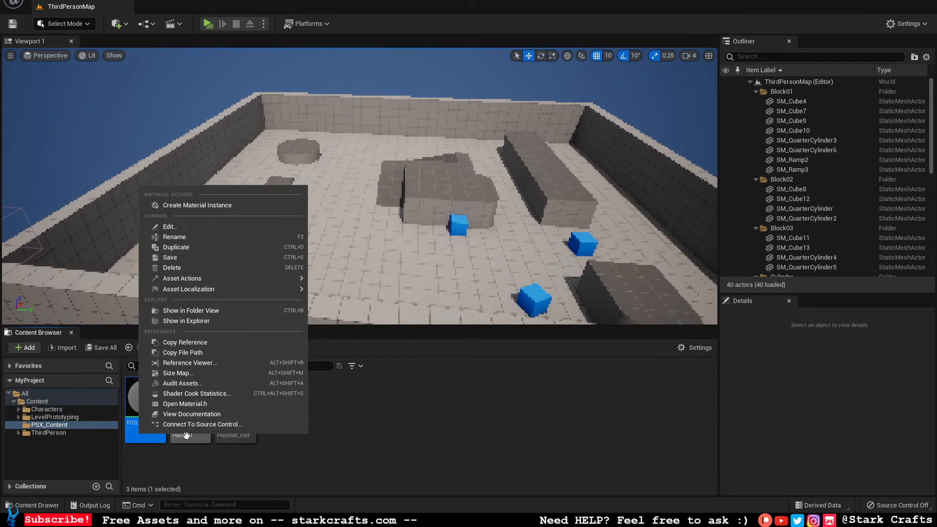
click(230, 204)
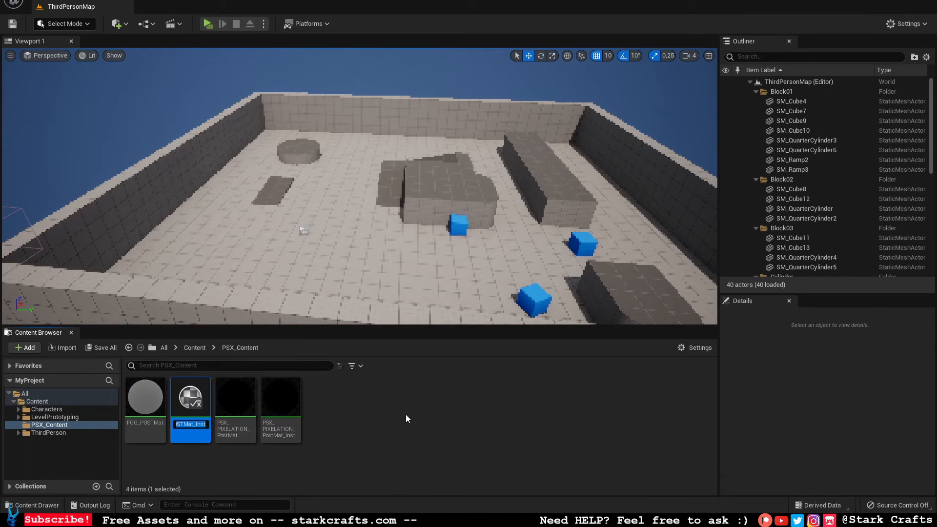
key(Return)
double_click(205, 429)
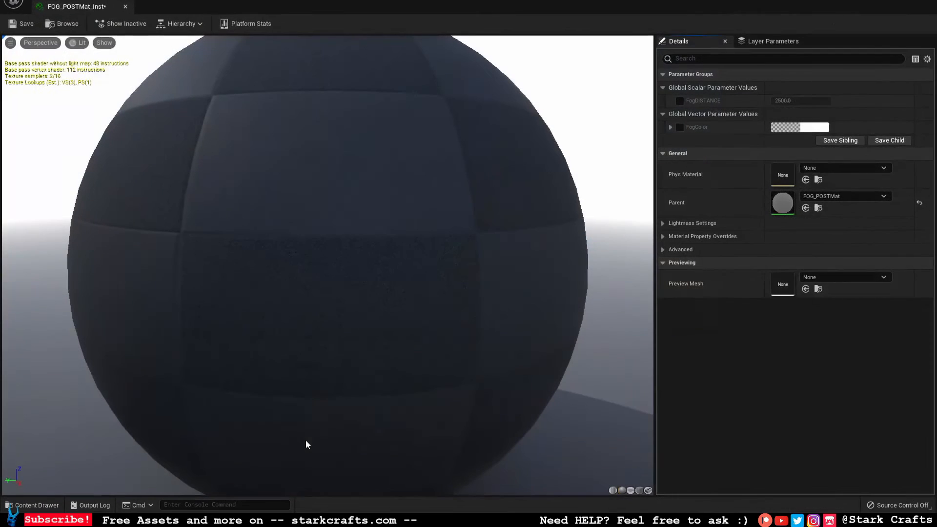
click(9, 23)
scroll(423, 198, down, 3)
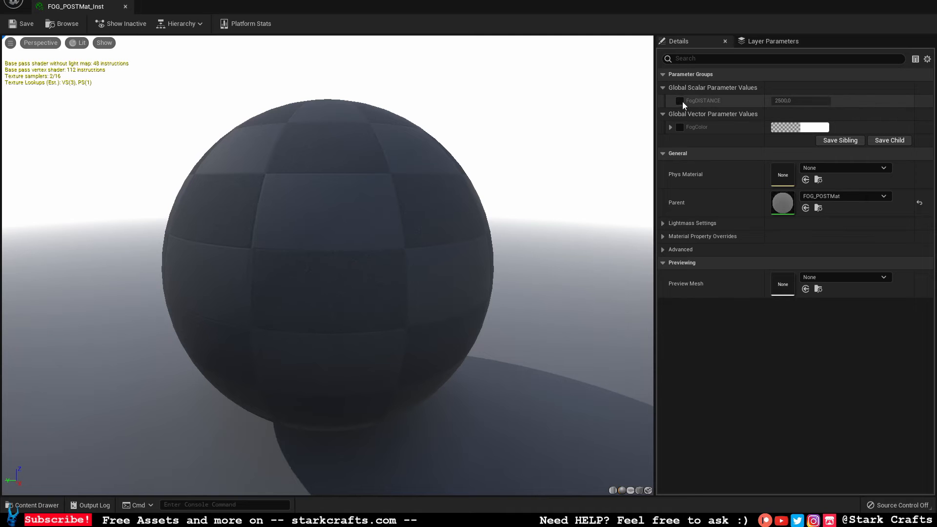
- Enable the FogDISTANCE and FogColor parameter overrides in the material instance
click(680, 101)
click(680, 126)
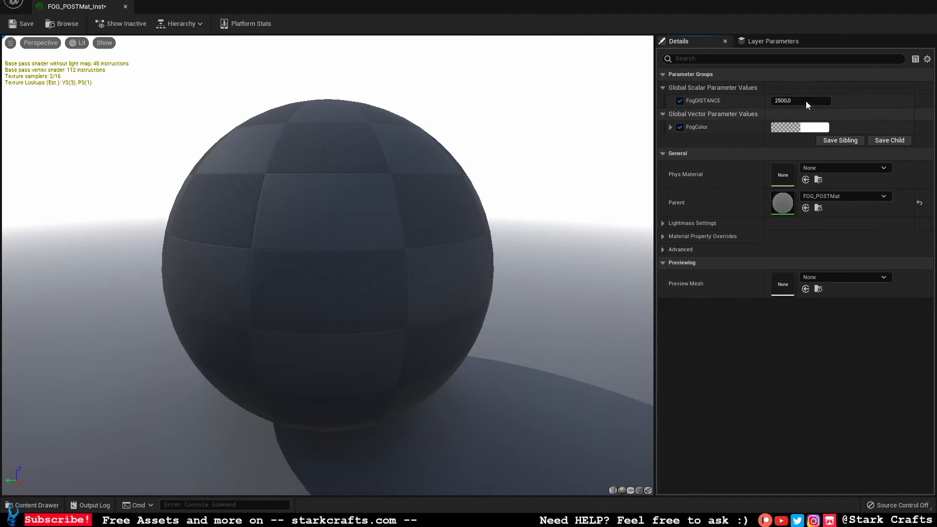
- Try a FogDISTANCE of about 60071 and a medium teal FogColor on the instance, resetting each parameter to its default
drag(806, 100, 908, 100)
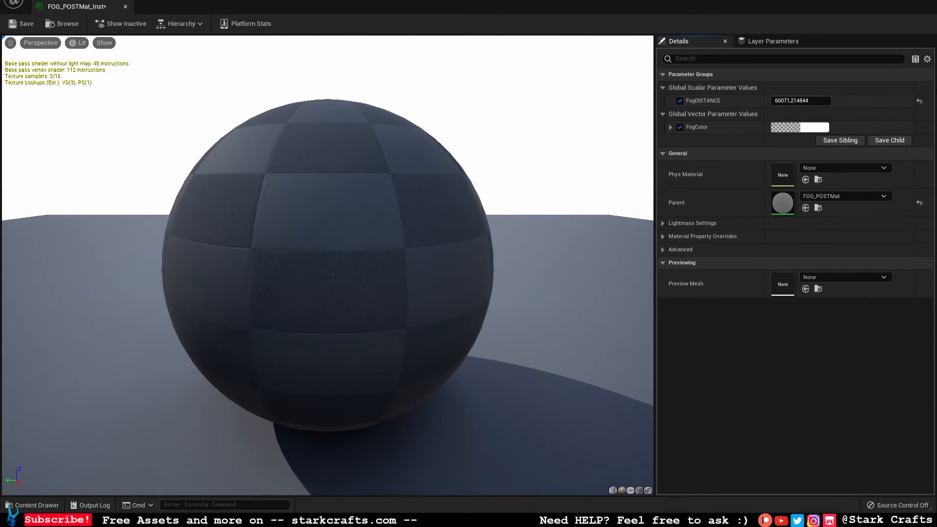
click(920, 102)
click(805, 128)
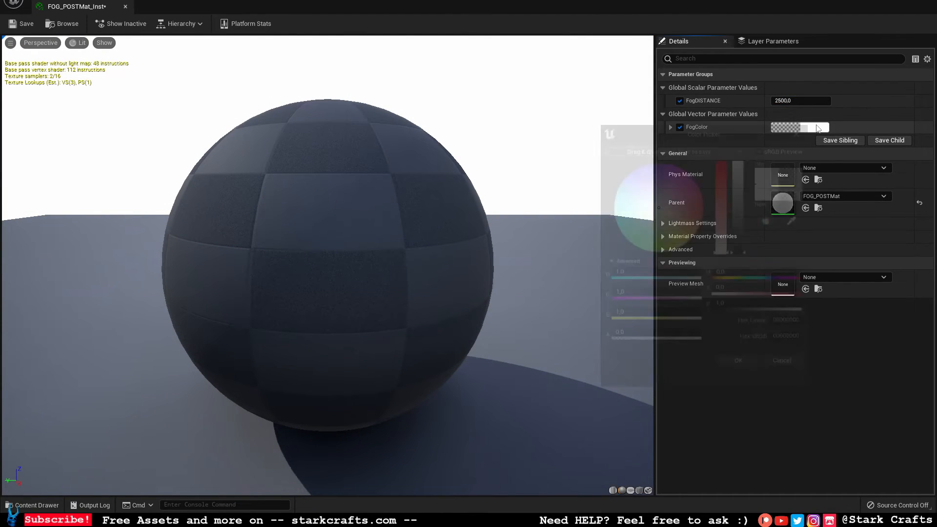
drag(743, 233, 743, 255)
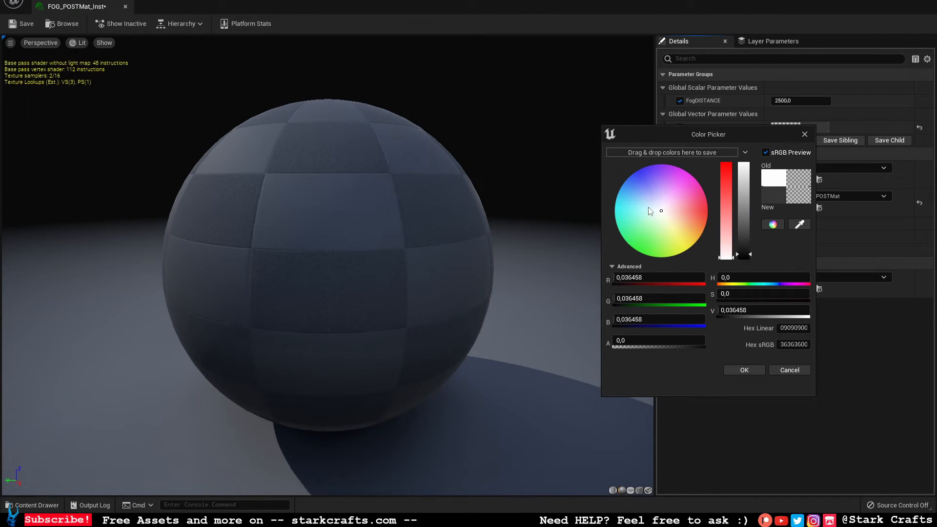
drag(650, 211, 615, 203)
click(740, 204)
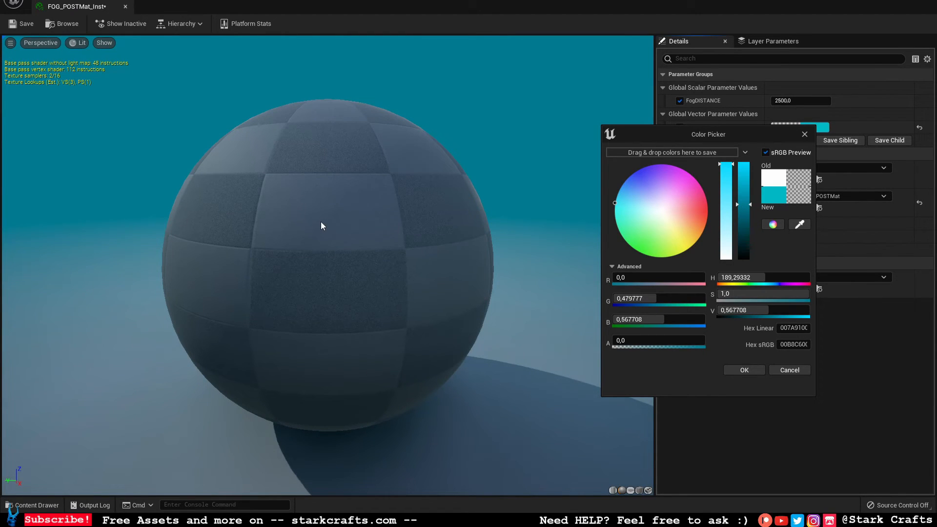
click(805, 136)
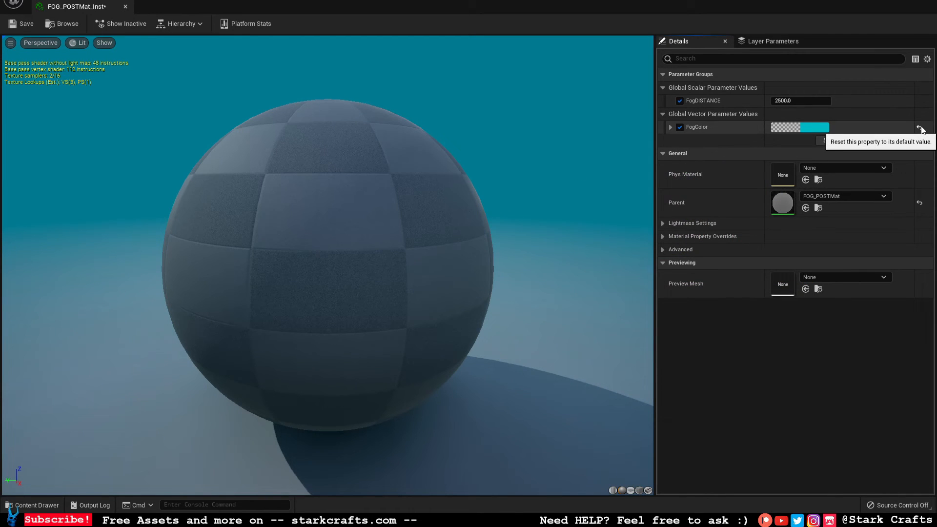
click(920, 129)
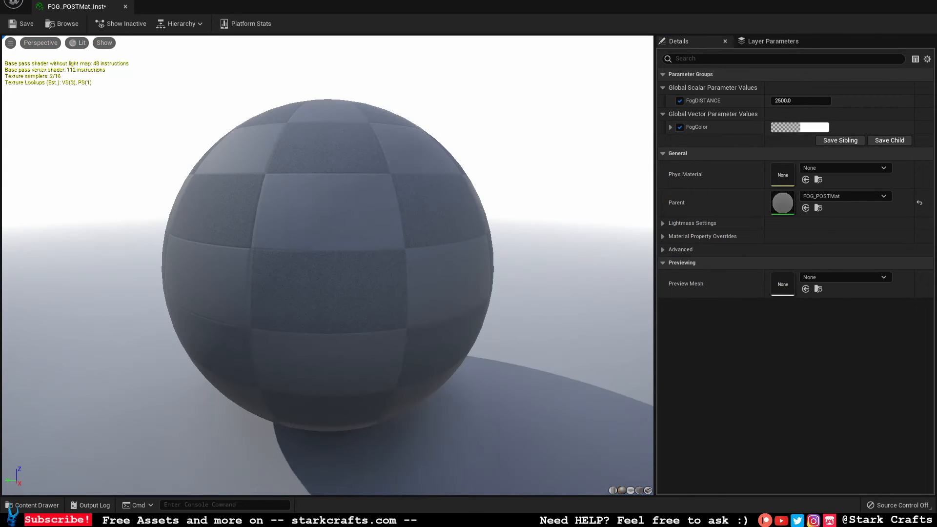
- Save the FOG_POSTMat_Inst material instance and close its editor
click(22, 23)
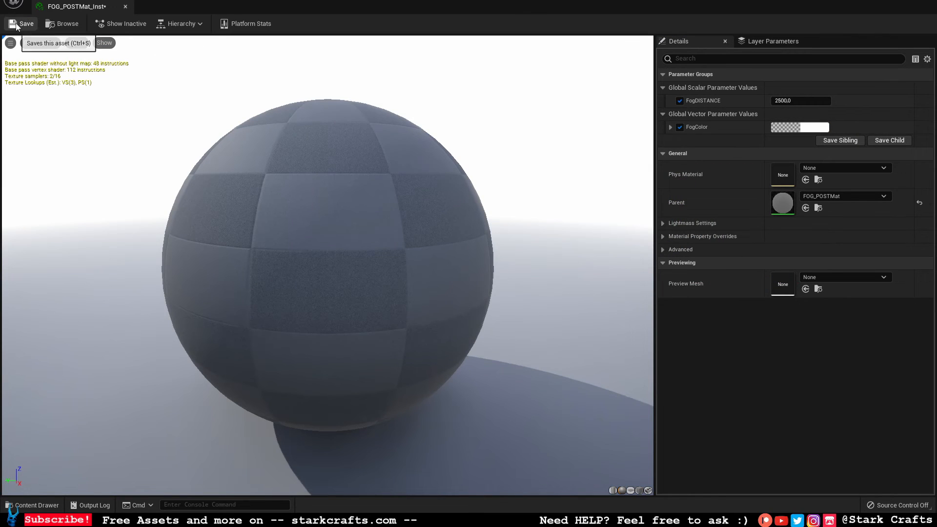
click(928, 4)
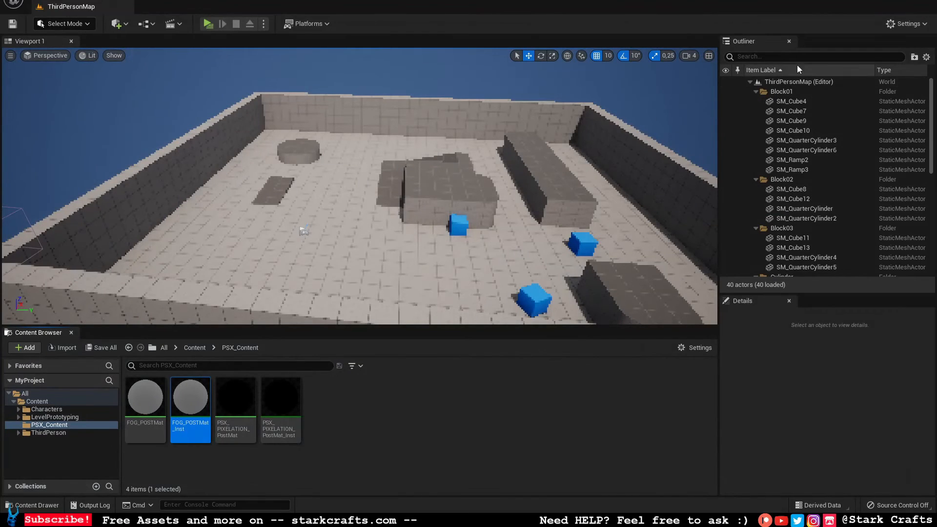
- Find the level's PostProcessVolume with the search "post", select it, and filter its properties by "mat"
click(795, 58)
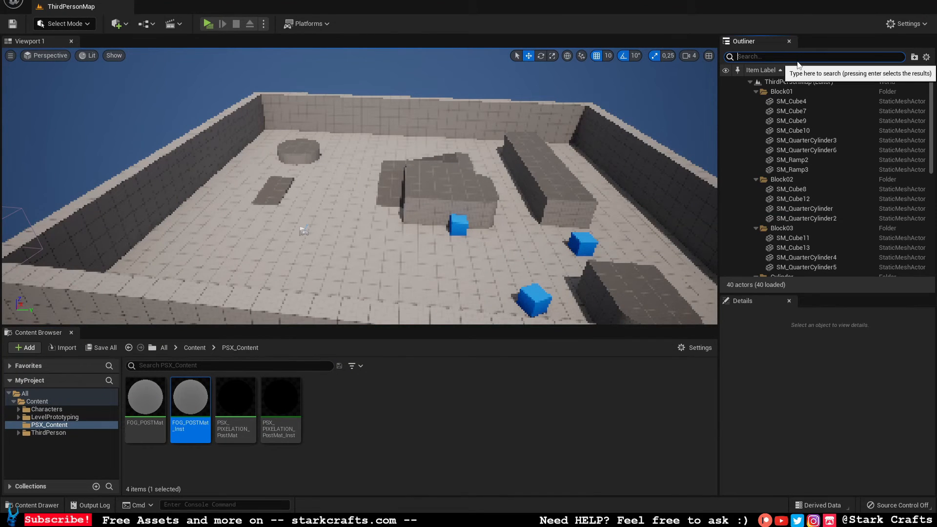
text(post)
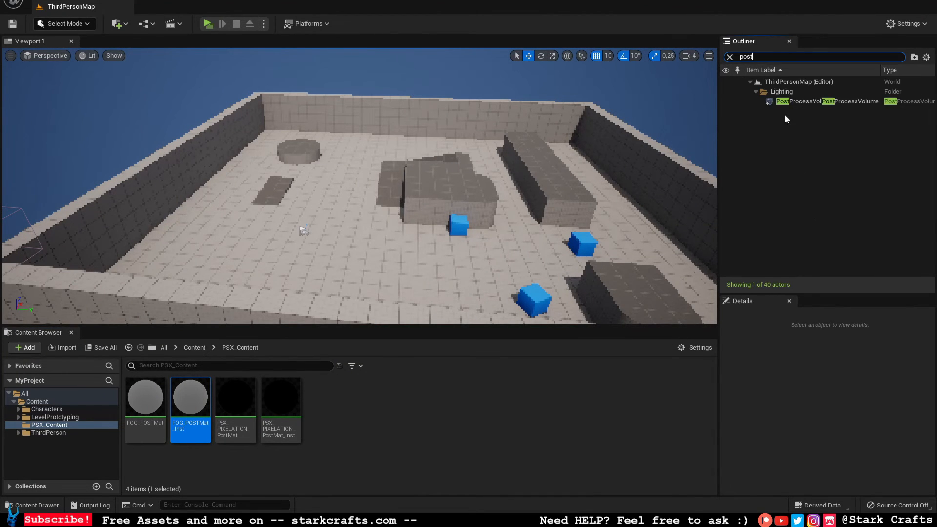
click(810, 102)
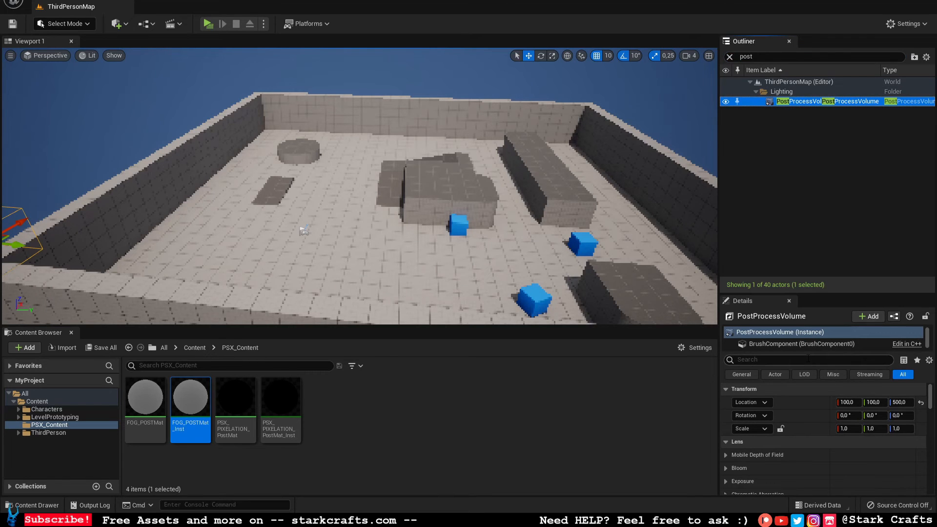
click(809, 360)
drag(829, 293, 829, 155)
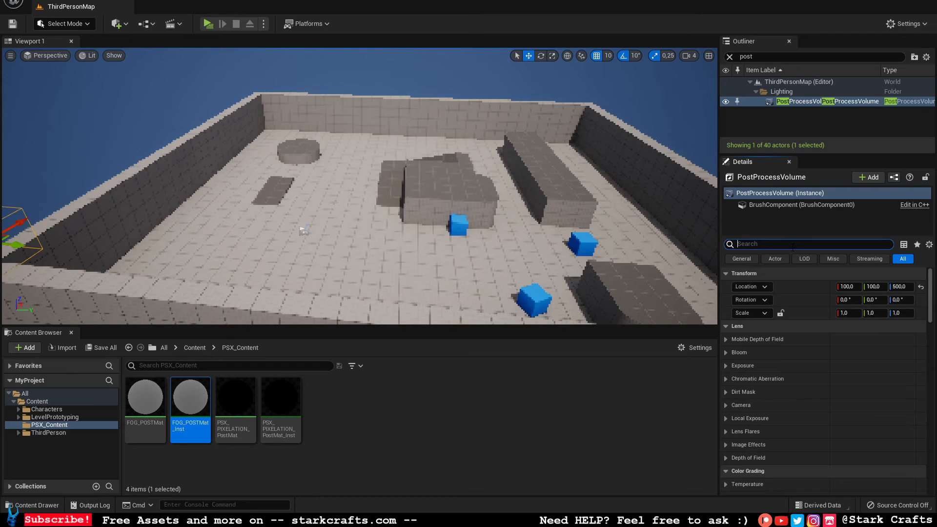
text(mat)
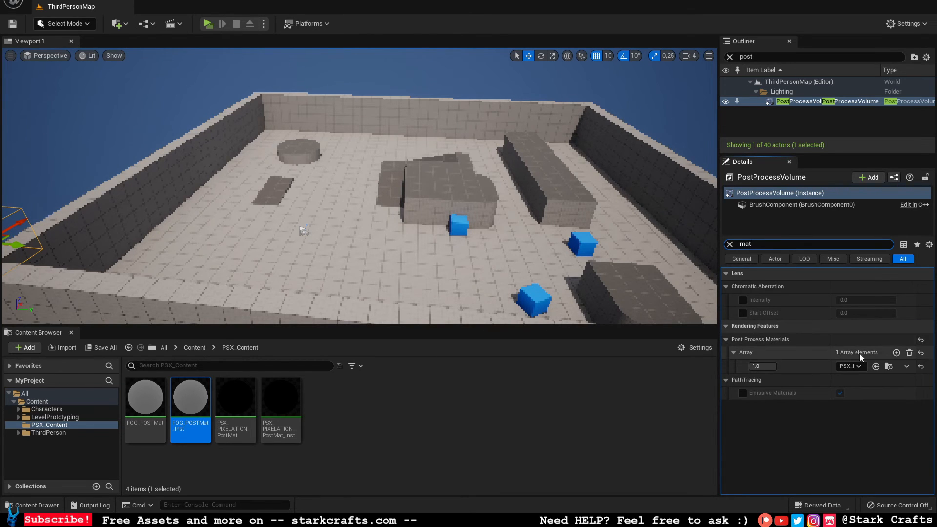
- Add a second Post Process Materials array element as an asset reference and assign FOG_POSTMat_Inst to it
click(897, 353)
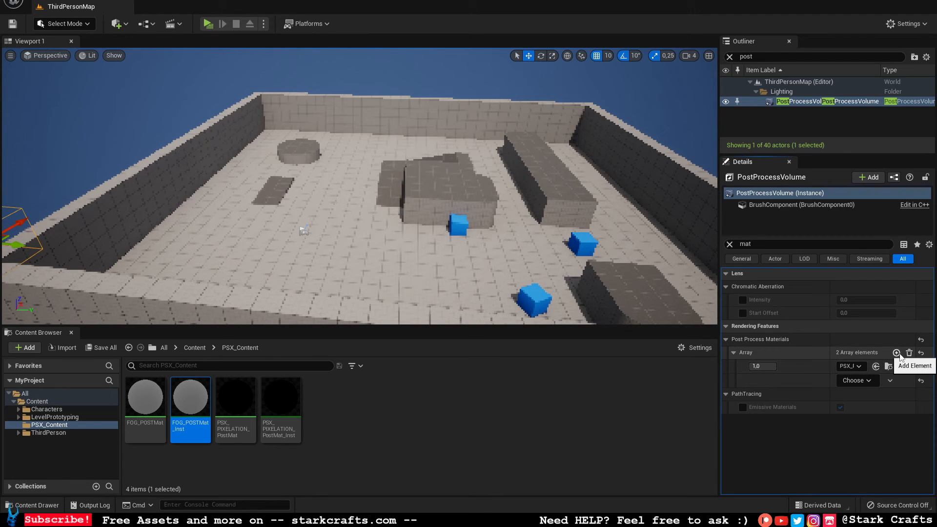
click(868, 383)
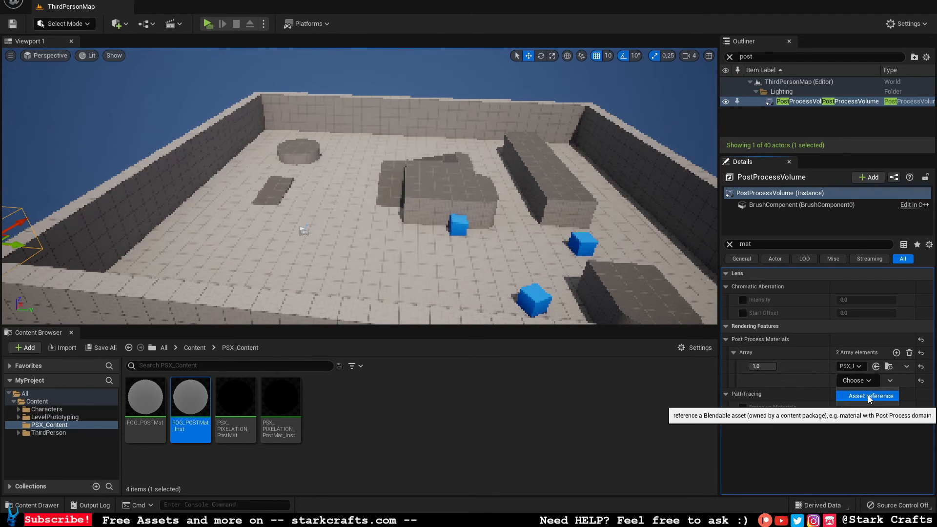
click(868, 396)
click(858, 381)
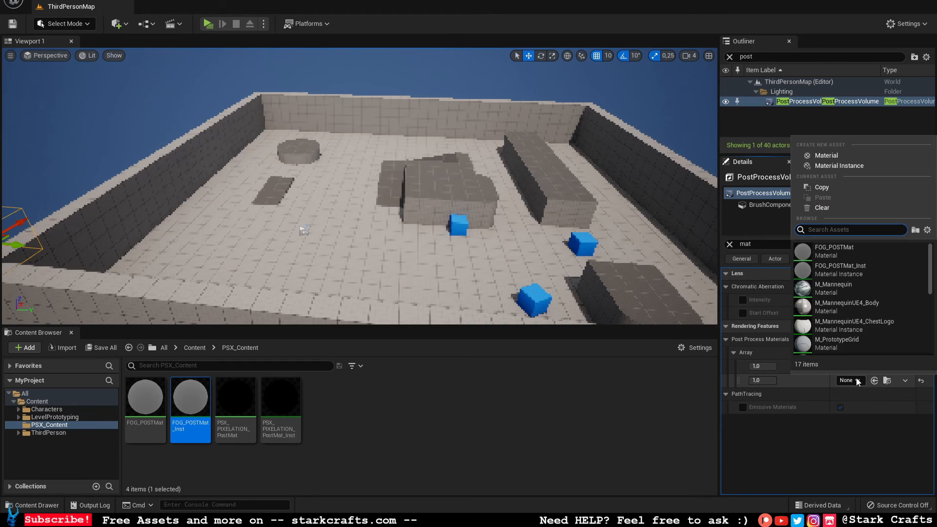
click(191, 405)
drag(190, 405, 854, 381)
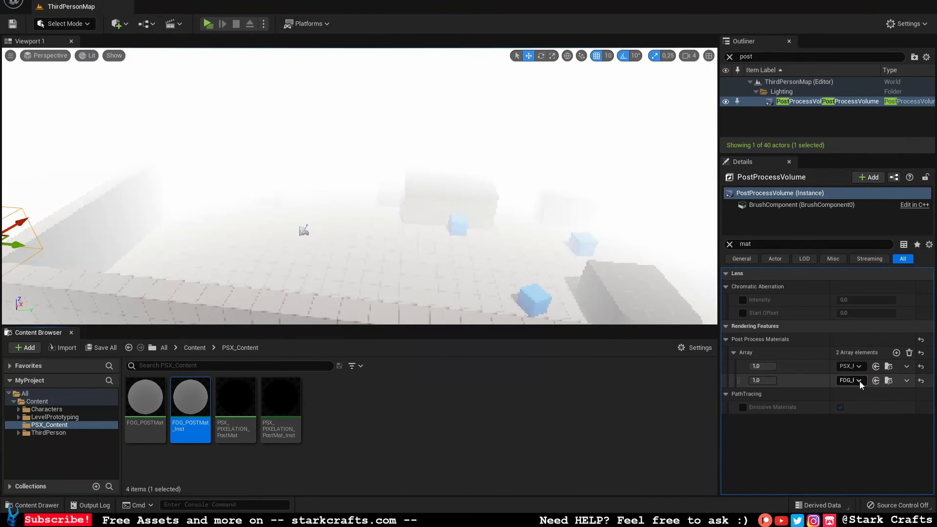
mouse_move(404, 255)
right_down()
mouse_move(421, 273)
mouse_move(401, 258)
right_up()
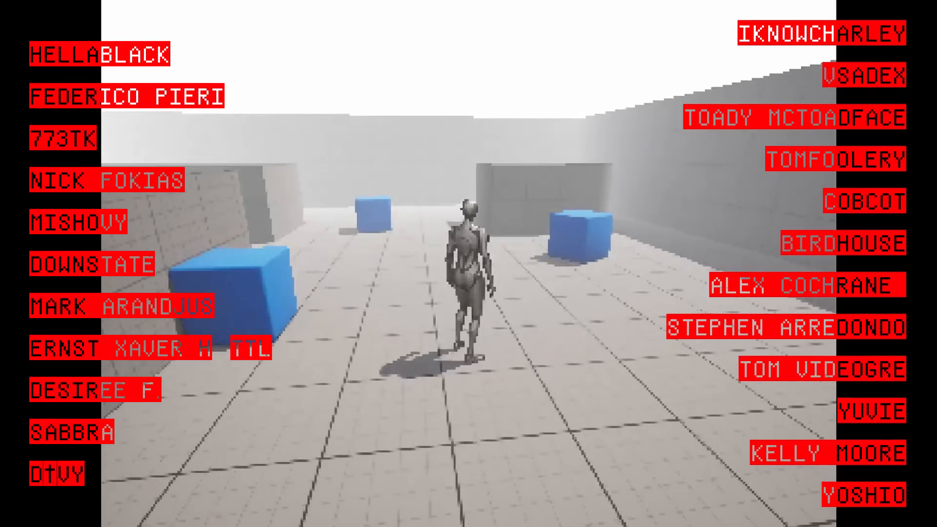